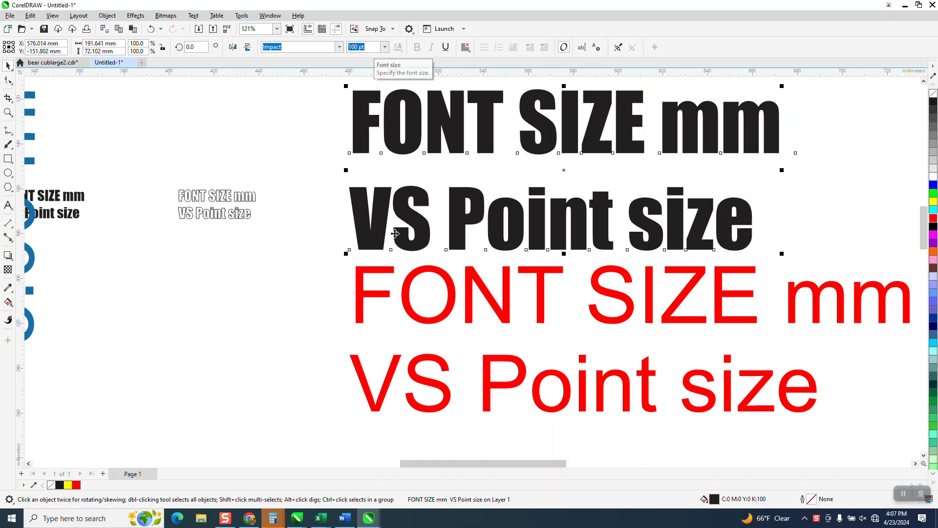
Step: Move the red Arial text slightly down, away from the large black Impact text
{"action": "left_click", "coordinate": [385, 269]}
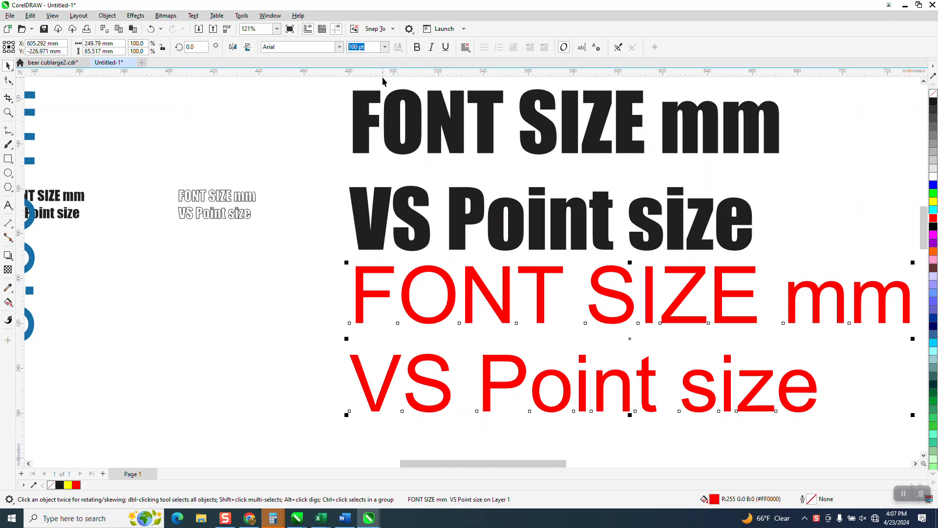
{"action": "left_click_drag", "start_coordinate": [386, 268], "coordinate": [383, 290]}
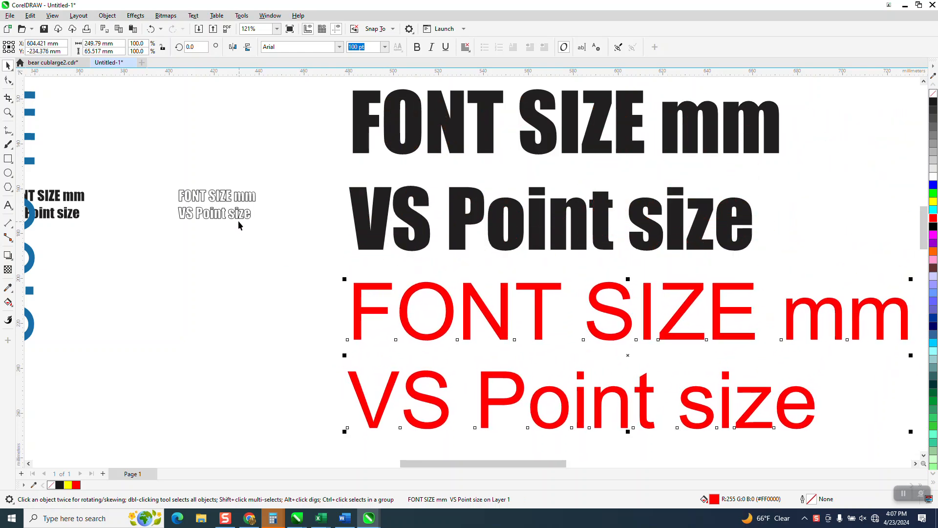
Step: Move the large black Impact text up and to the right, clear of the red text
{"action": "scroll", "coordinate": [238, 221], "scroll_direction": "down", "scroll_amount": 4}
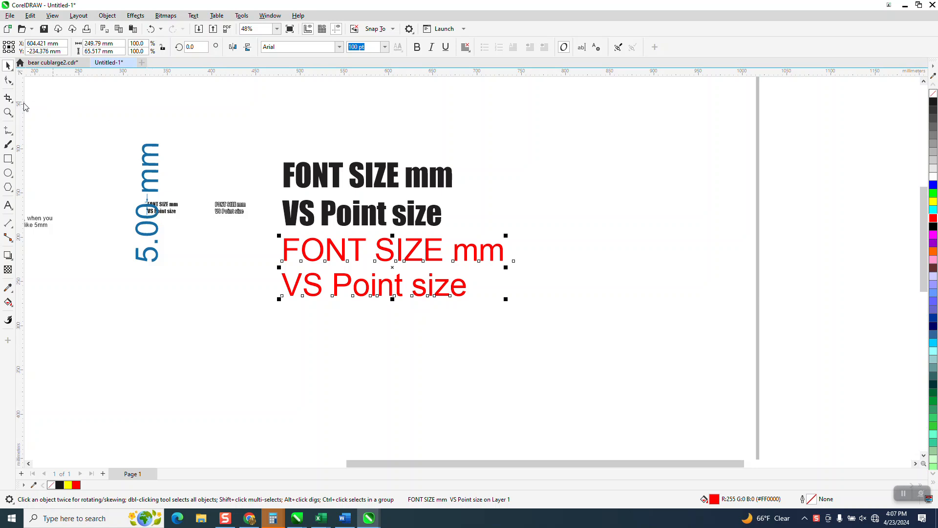
{"action": "left_click", "coordinate": [8, 112]}
{"action": "left_click_drag", "start_coordinate": [126, 154], "coordinate": [273, 269]}
{"action": "left_click_drag", "start_coordinate": [217, 203], "coordinate": [337, 272]}
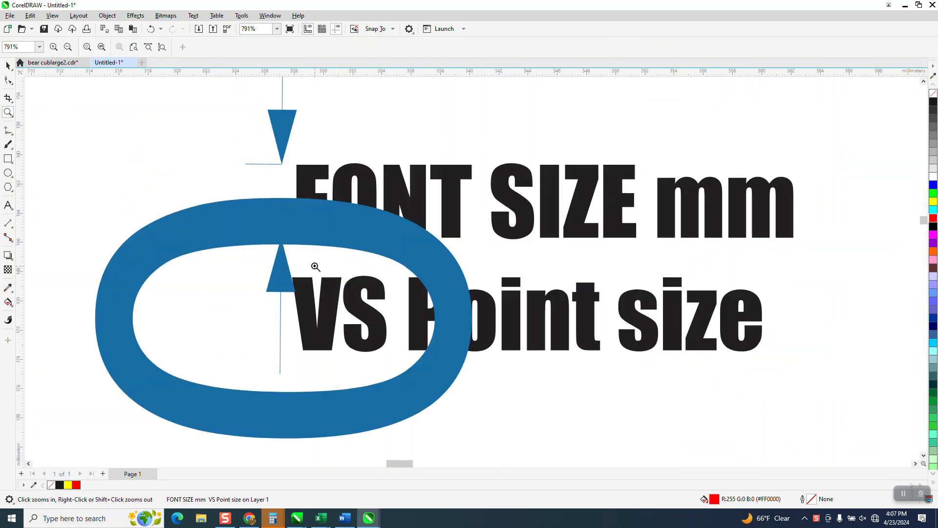
{"action": "scroll", "coordinate": [269, 209], "scroll_direction": "down", "scroll_amount": 4}
{"action": "scroll", "coordinate": [242, 202], "scroll_direction": "down", "scroll_amount": 4}
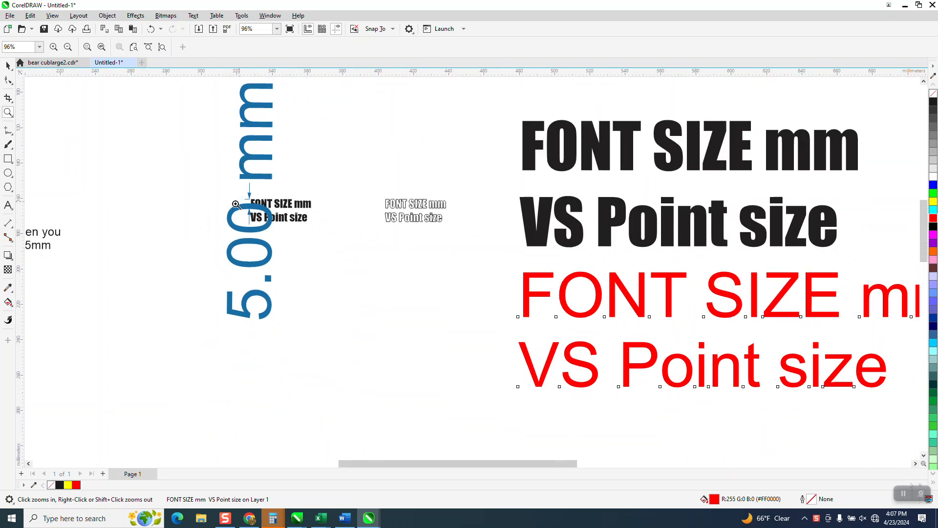
{"action": "key", "text": "space"}
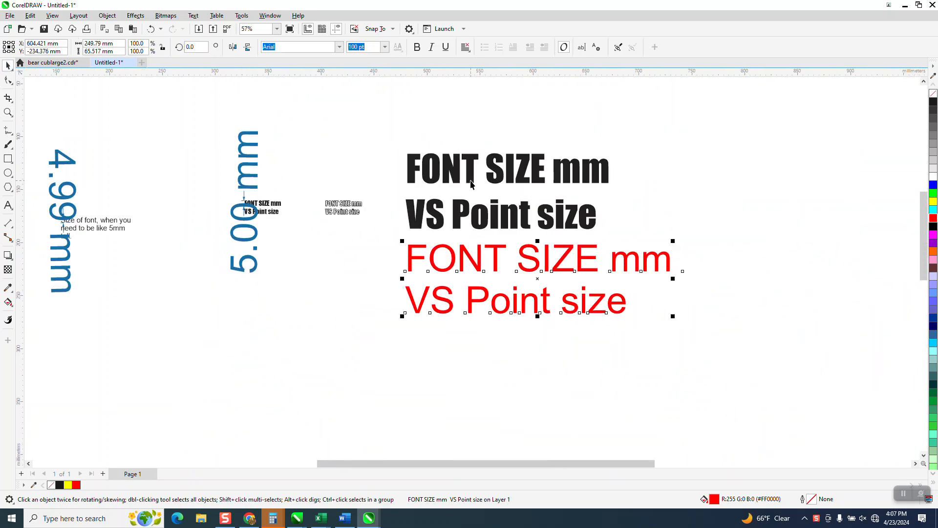
{"action": "left_click", "coordinate": [470, 184]}
{"action": "left_click_drag", "start_coordinate": [471, 183], "coordinate": [571, 158]}
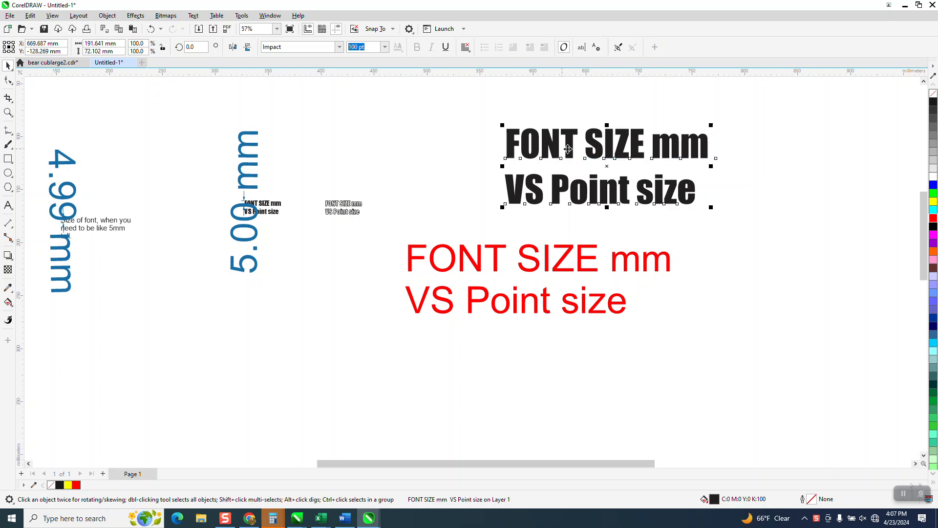
Step: Select the first line of the small outlined text and check its object size and font size
{"action": "scroll", "coordinate": [529, 207], "scroll_direction": "down", "scroll_amount": 1}
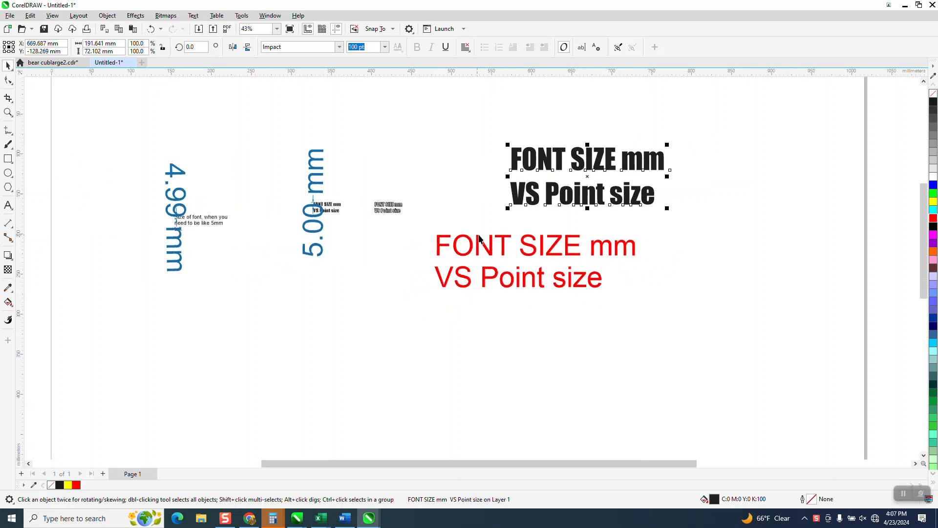
{"action": "left_click", "coordinate": [8, 113]}
{"action": "left_click_drag", "start_coordinate": [356, 191], "coordinate": [464, 231]}
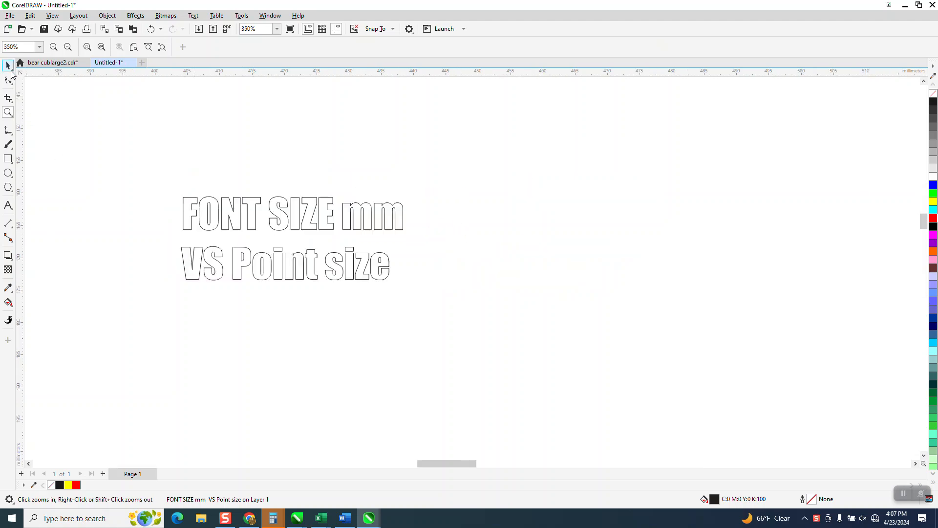
{"action": "left_click", "coordinate": [6, 66]}
{"action": "left_click", "coordinate": [188, 210]}
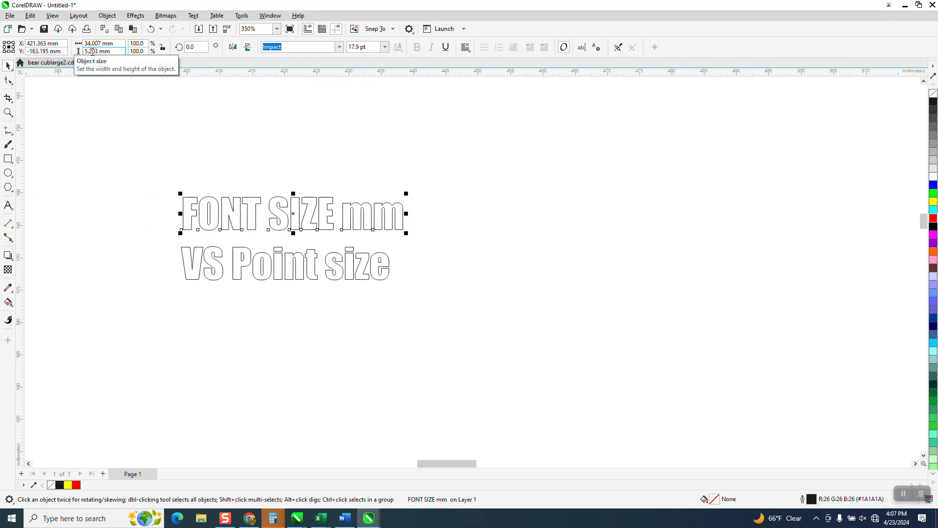
Step: Measure the height of the letter F in the small outlined text with a Parallel Dimension
{"action": "left_click", "coordinate": [7, 113]}
{"action": "left_click_drag", "start_coordinate": [126, 171], "coordinate": [421, 339]}
{"action": "left_click", "coordinate": [11, 229]}
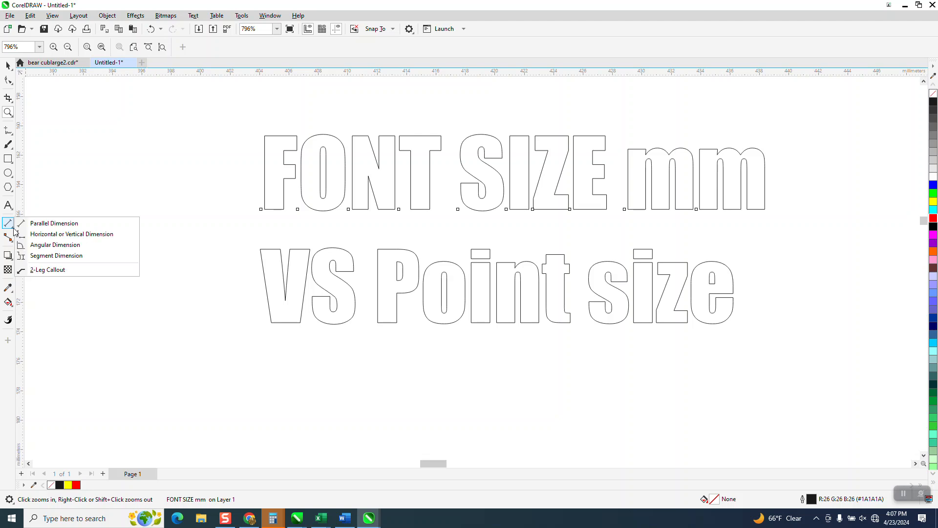
{"action": "left_click", "coordinate": [47, 223]}
{"action": "left_click_drag", "start_coordinate": [278, 210], "coordinate": [279, 137]}
{"action": "scroll", "coordinate": [278, 142], "scroll_direction": "down", "scroll_amount": 5}
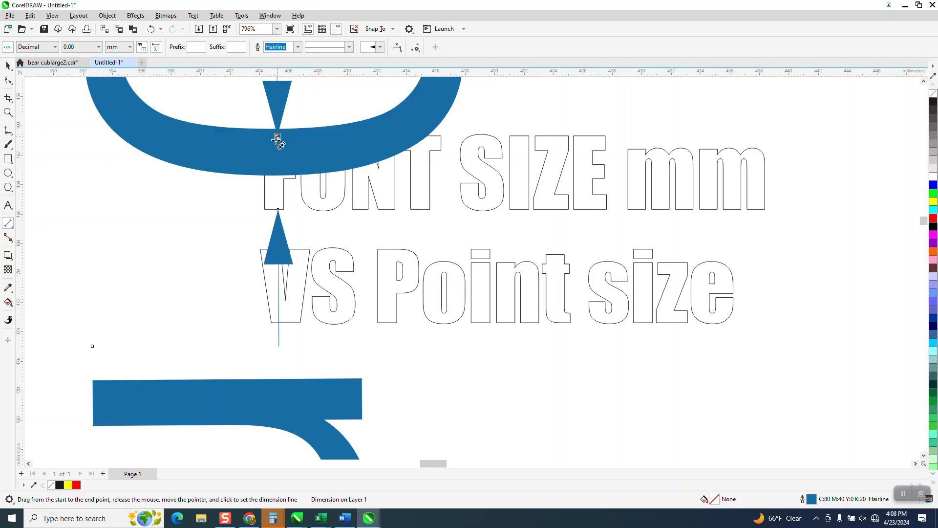
{"action": "left_click", "coordinate": [258, 262]}
{"action": "scroll", "coordinate": [258, 263], "scroll_direction": "down", "scroll_amount": 2}
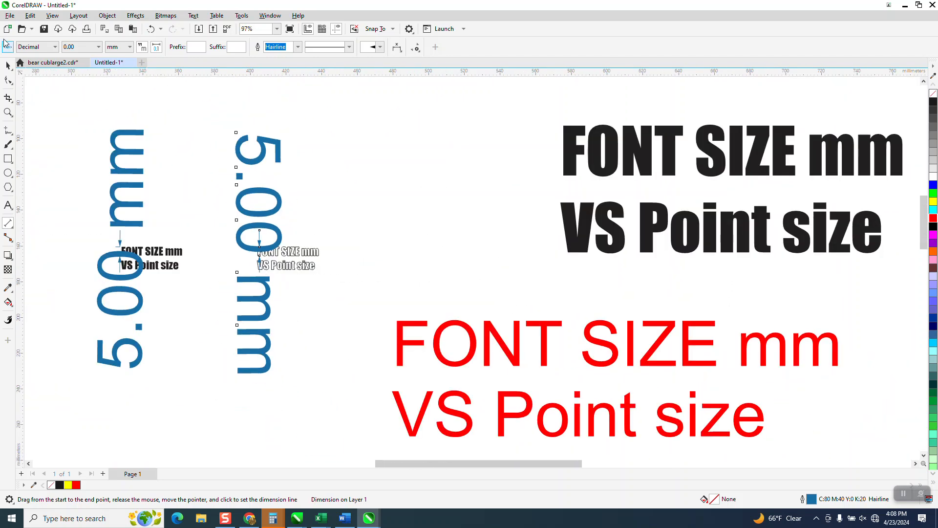
Step: Undo the dimension on the outlined letter F
{"action": "key", "text": "space"}
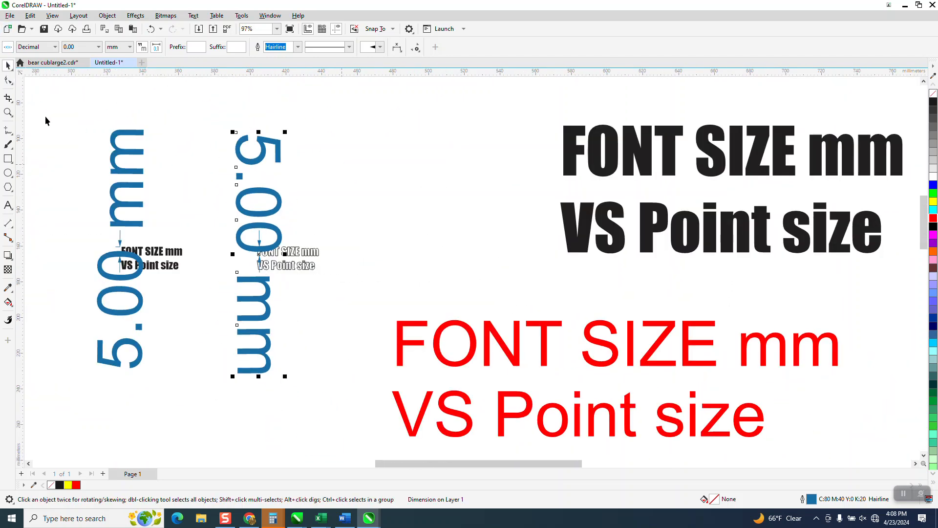
{"action": "left_click", "coordinate": [9, 112]}
{"action": "left_click_drag", "start_coordinate": [255, 229], "coordinate": [344, 278]}
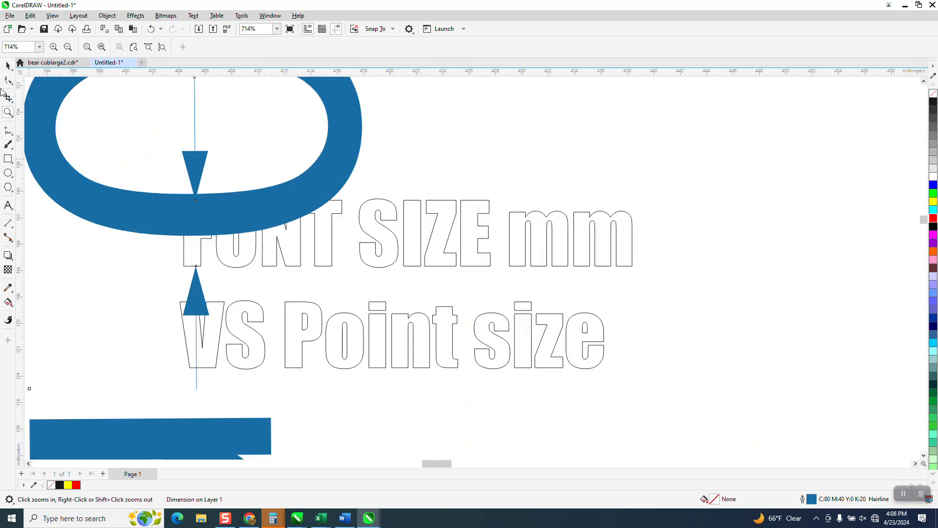
{"action": "left_click", "coordinate": [153, 30]}
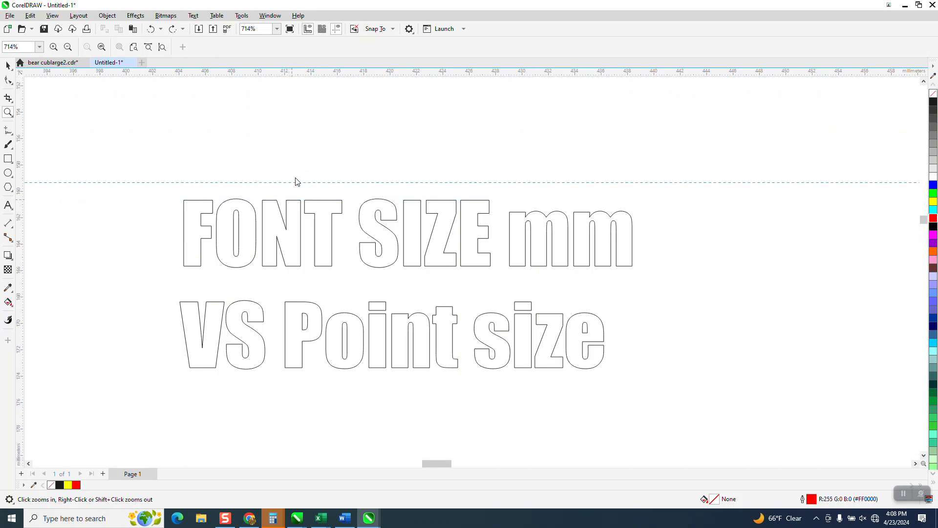
Step: Add a horizontal guideline above the outlined text and convert its "FONT SIZE mm" line to curves
{"action": "left_click_drag", "start_coordinate": [296, 182], "coordinate": [274, 160]}
{"action": "left_click", "coordinate": [9, 66]}
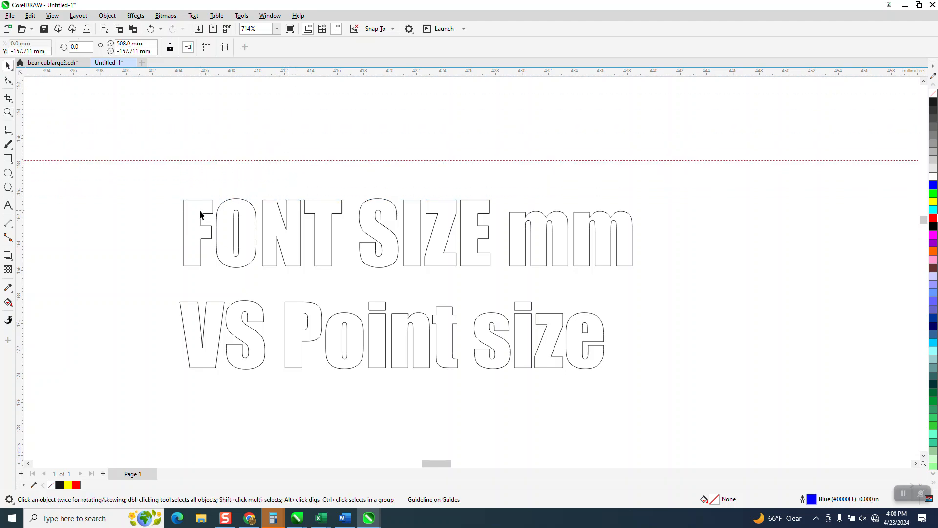
{"action": "left_click", "coordinate": [220, 215]}
{"action": "left_click", "coordinate": [107, 15]}
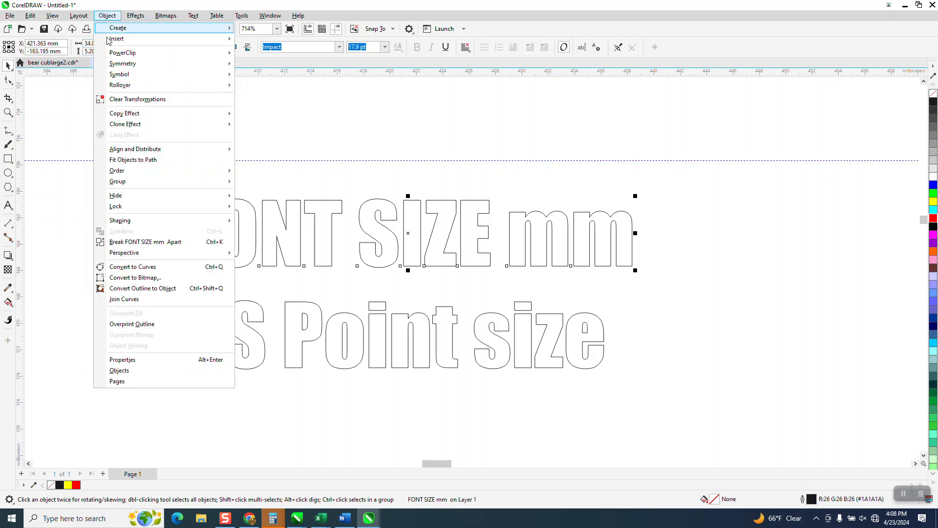
{"action": "left_click", "coordinate": [147, 267]}
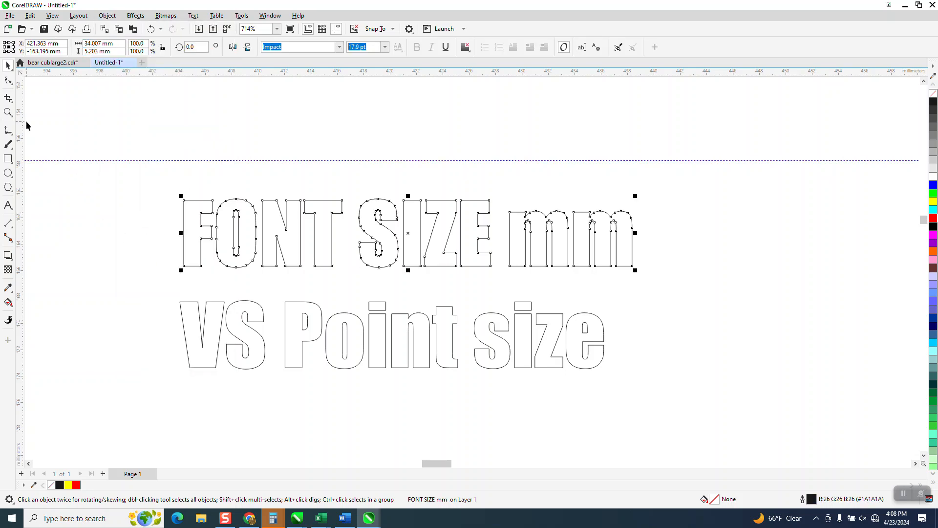
Step: Align the guideline with the top of the outlined F, add a second one at its base, and compare the S against both
{"action": "left_click_drag", "start_coordinate": [136, 161], "coordinate": [207, 201]}
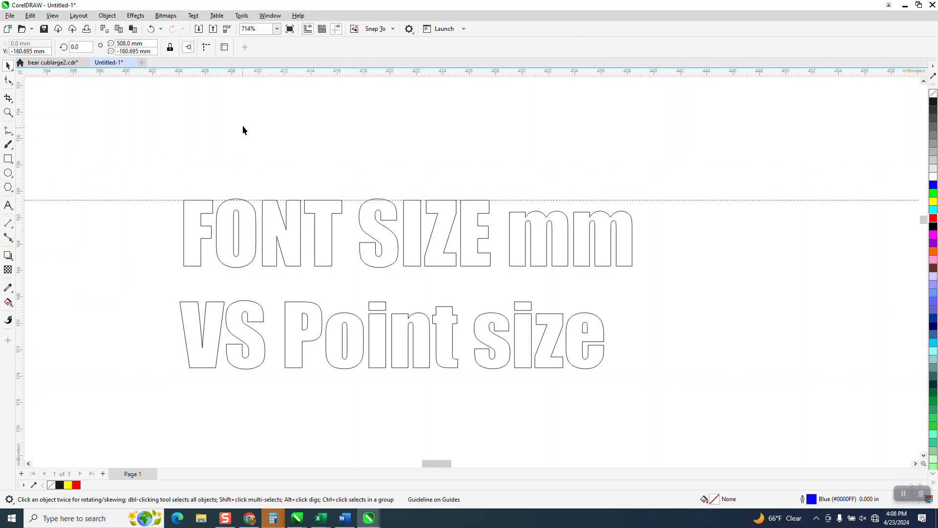
{"action": "left_click_drag", "start_coordinate": [258, 76], "coordinate": [206, 266]}
{"action": "left_click", "coordinate": [7, 112]}
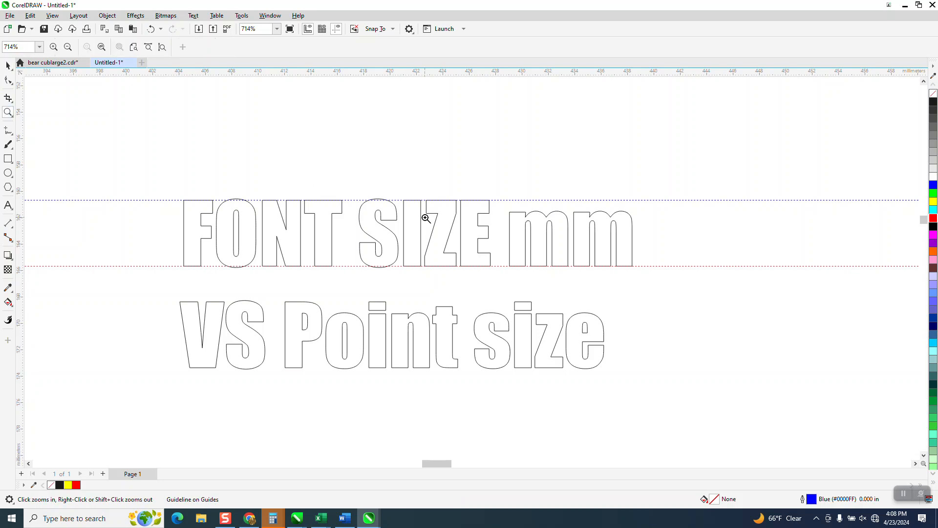
{"action": "left_click_drag", "start_coordinate": [370, 261], "coordinate": [436, 296]}
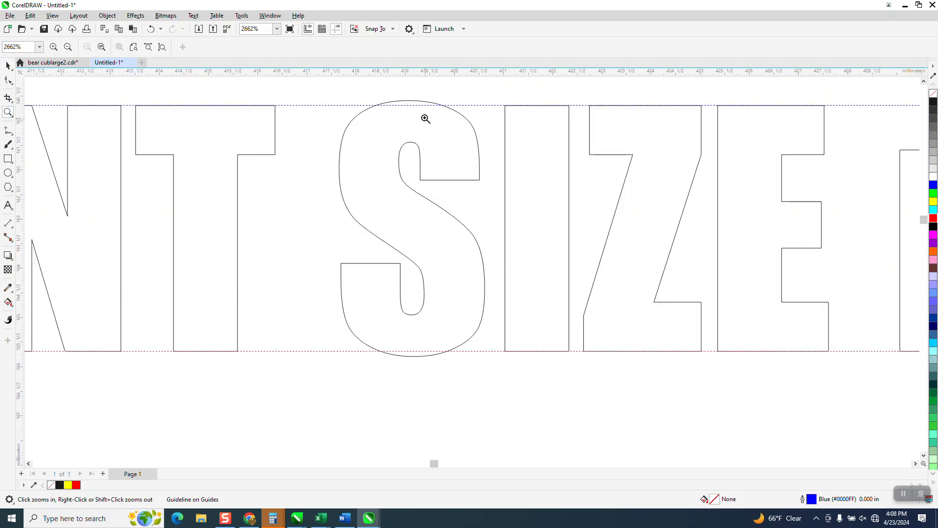
{"action": "scroll", "coordinate": [380, 114], "scroll_direction": "down", "scroll_amount": 4}
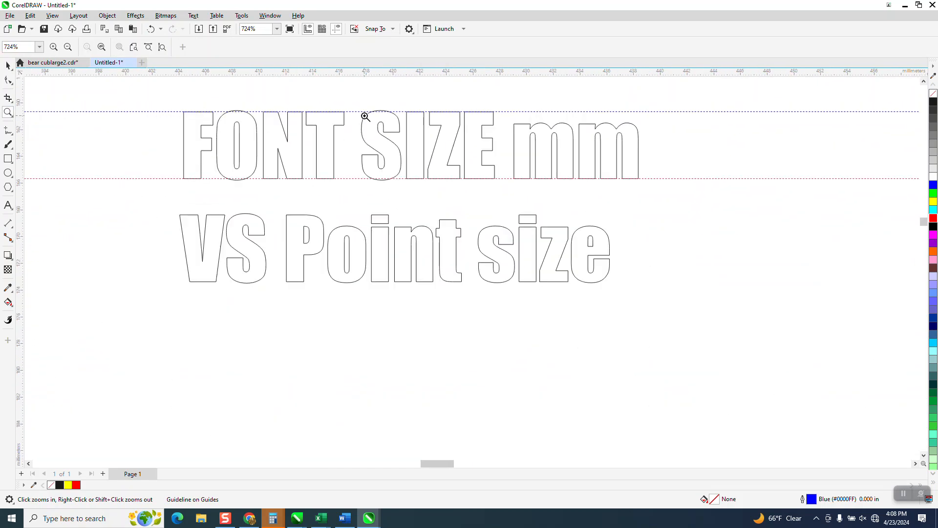
Step: Move the large black Impact text down and to the left, below the small text samples
{"action": "scroll", "coordinate": [342, 119], "scroll_direction": "down", "scroll_amount": 6}
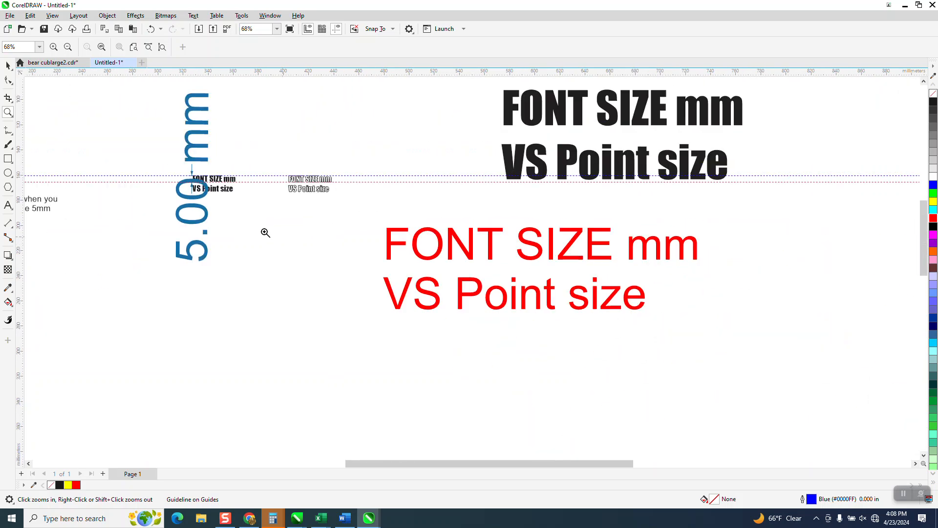
{"action": "left_click", "coordinate": [9, 65]}
{"action": "left_click", "coordinate": [608, 166]}
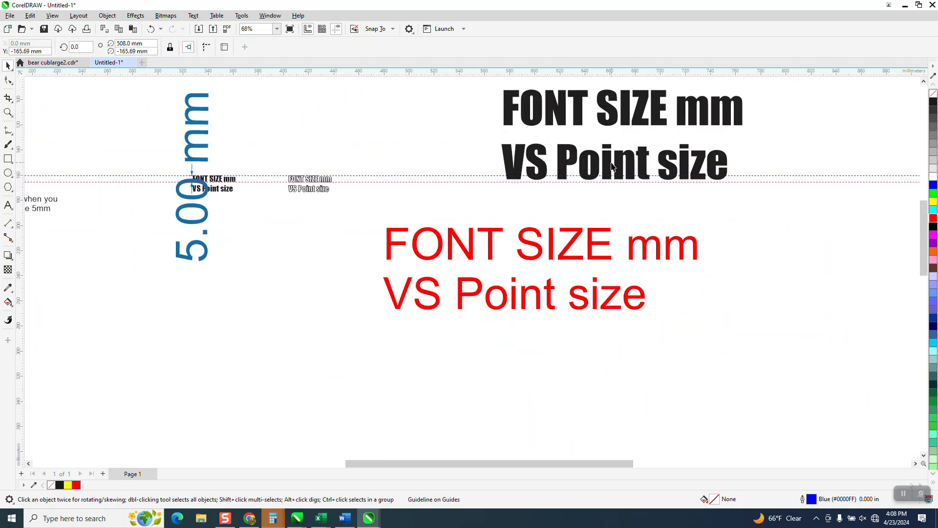
{"action": "left_click_drag", "start_coordinate": [612, 163], "coordinate": [248, 396]}
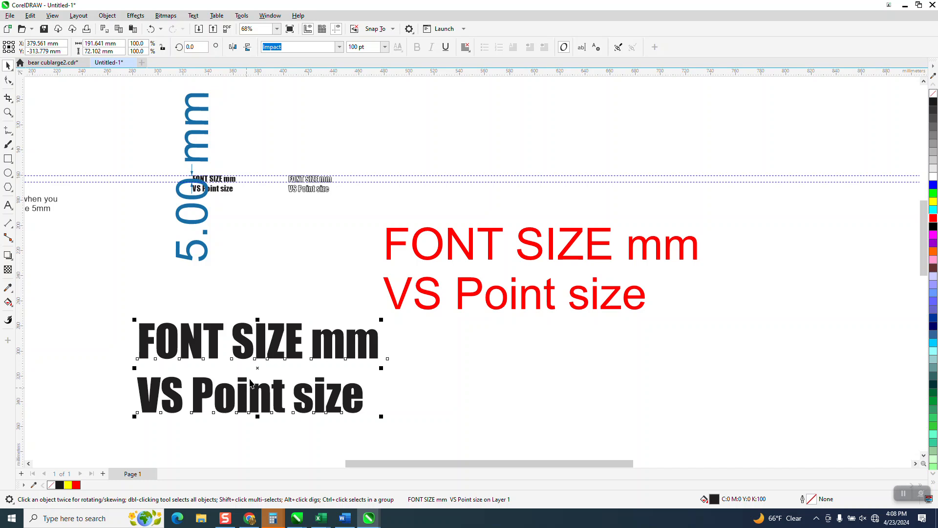
Step: Break the large black text apart into separate lines and delete its "VS Point size" line
{"action": "scroll", "coordinate": [277, 280], "scroll_direction": "down", "scroll_amount": 1}
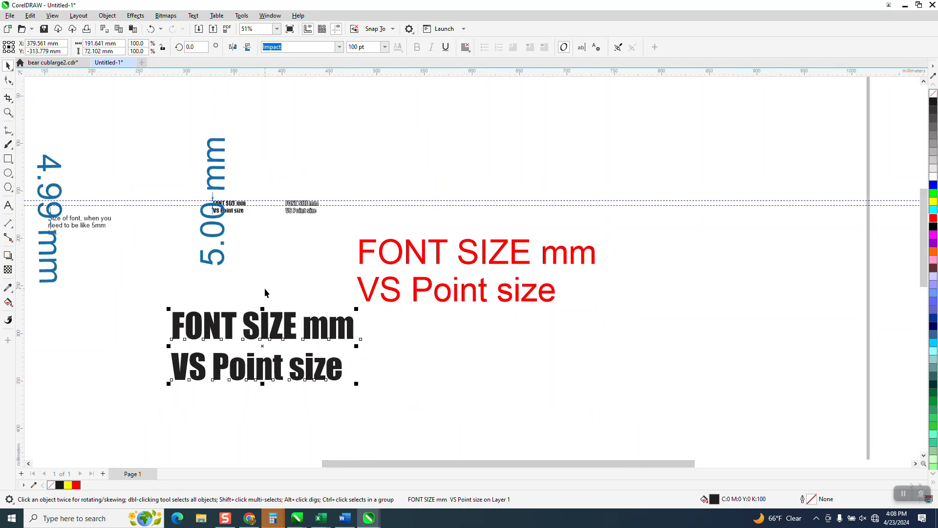
{"action": "left_click", "coordinate": [107, 15]}
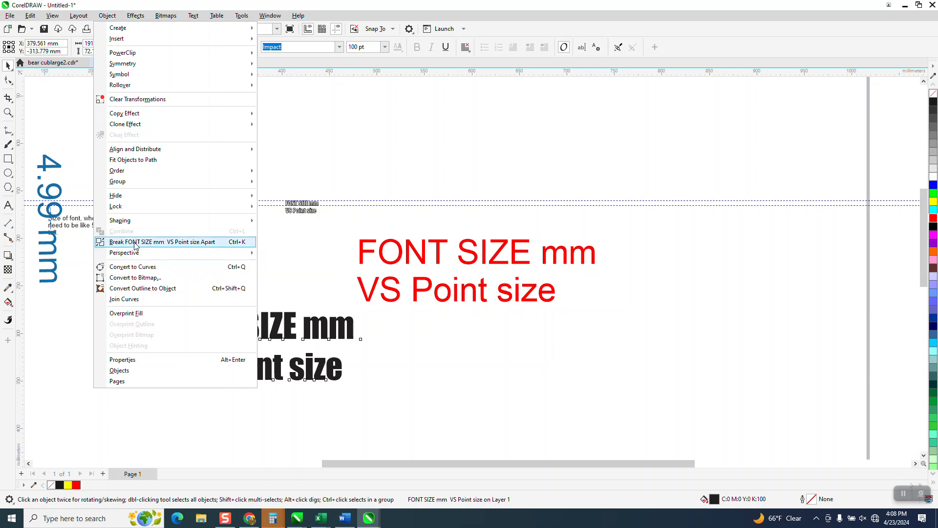
{"action": "left_click", "coordinate": [117, 242]}
{"action": "left_click", "coordinate": [295, 371]}
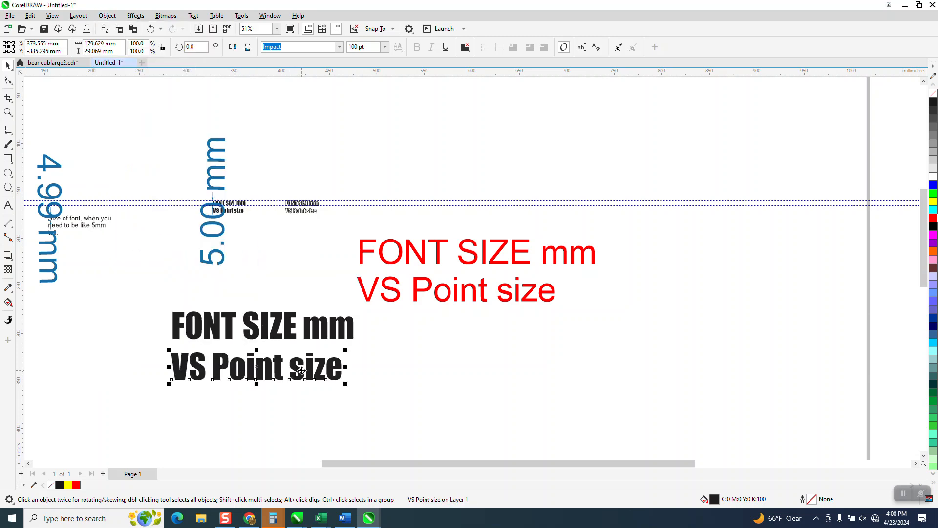
{"action": "key", "text": "Delete"}
Step: Select the large black "FONT SIZE mm" line and check its object height and font size
{"action": "left_click", "coordinate": [292, 336]}
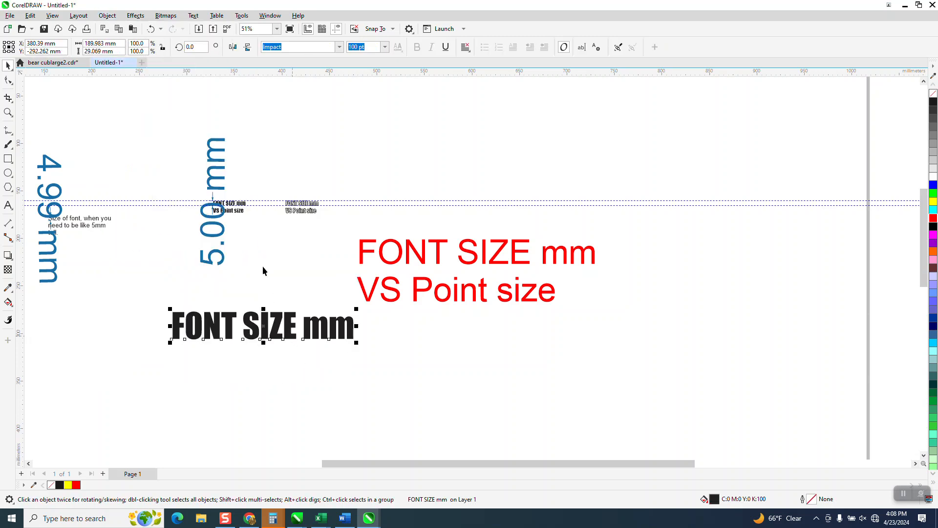
{"action": "left_click", "coordinate": [122, 51]}
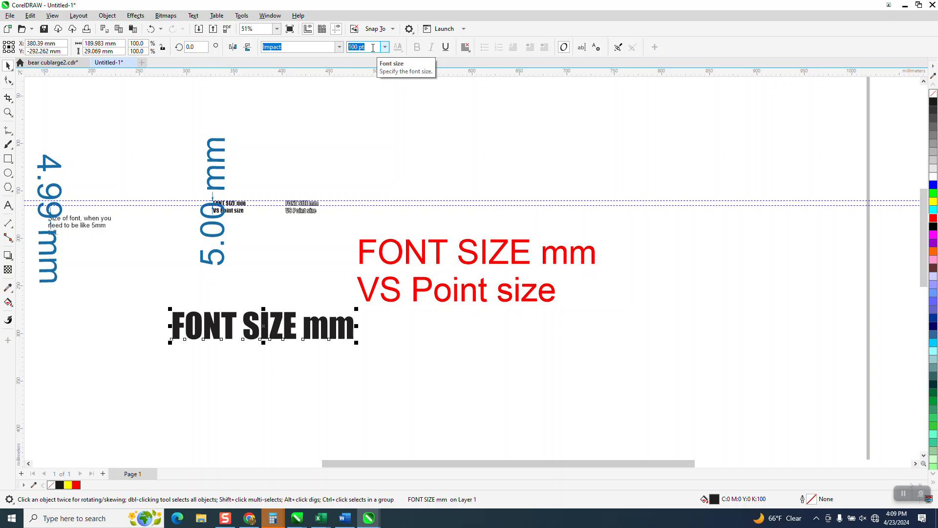
Step: Compare the letter tops of the large black "FONT SIZE mm" line against a temporary guideline, discard the guideline and reselect the text
{"action": "left_click", "coordinate": [8, 112]}
{"action": "left_click_drag", "start_coordinate": [151, 301], "coordinate": [332, 377]}
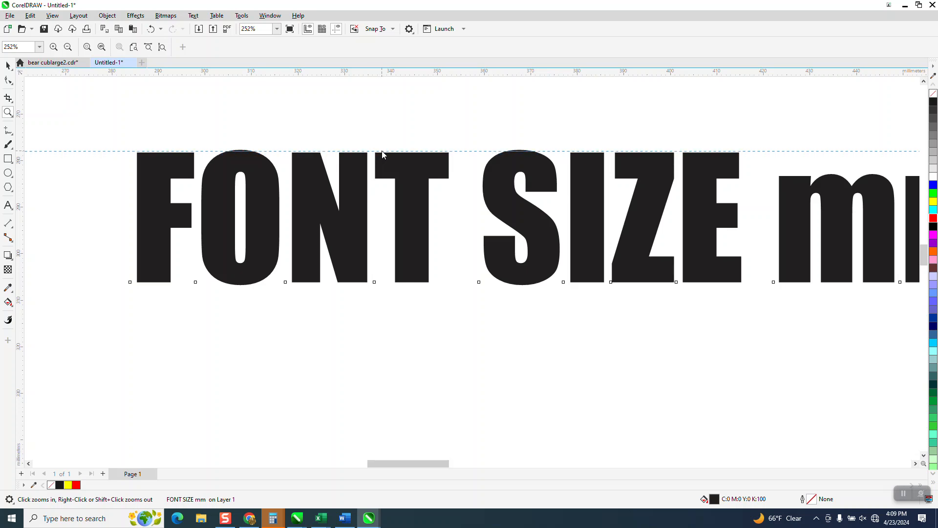
{"action": "key", "text": "Escape"}
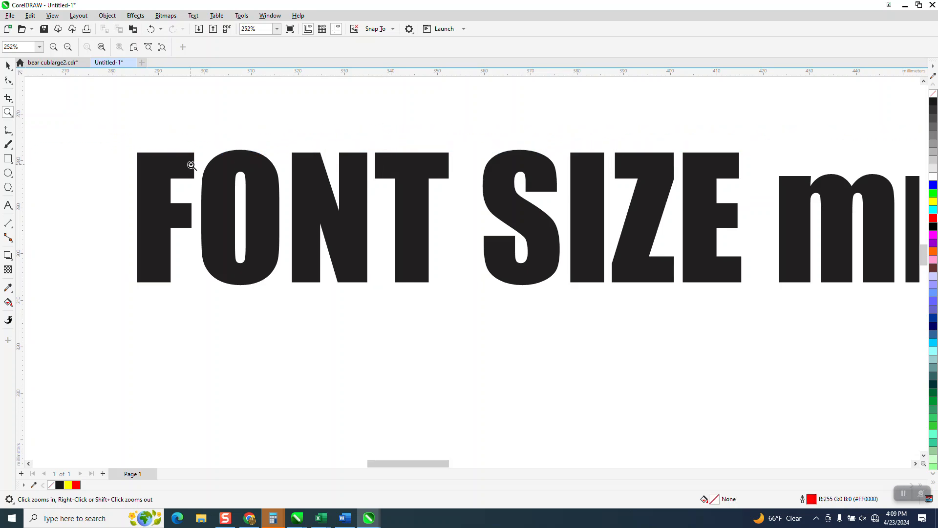
{"action": "left_click", "coordinate": [8, 65]}
{"action": "left_click", "coordinate": [190, 164]}
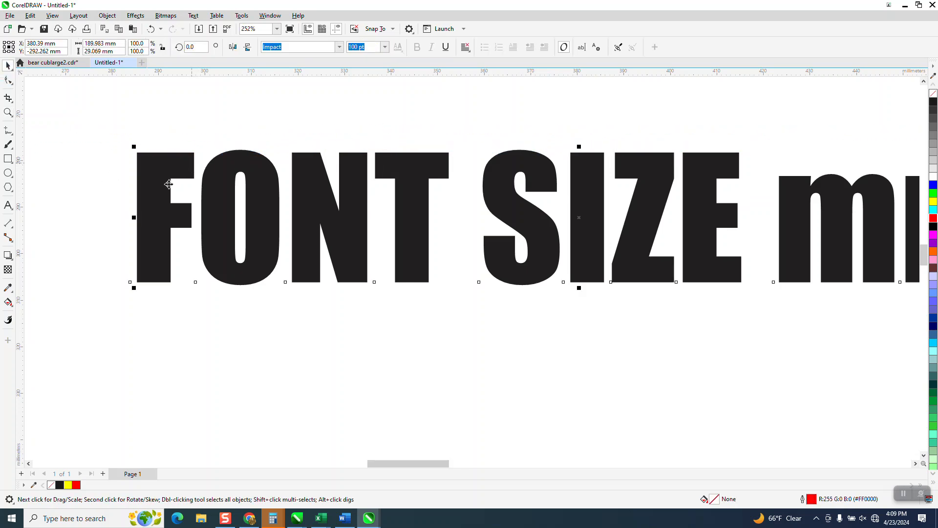
Step: Add a parallel dimension from the base to the top of the F in the large black "FONT SIZE mm" line
{"action": "left_click", "coordinate": [9, 225]}
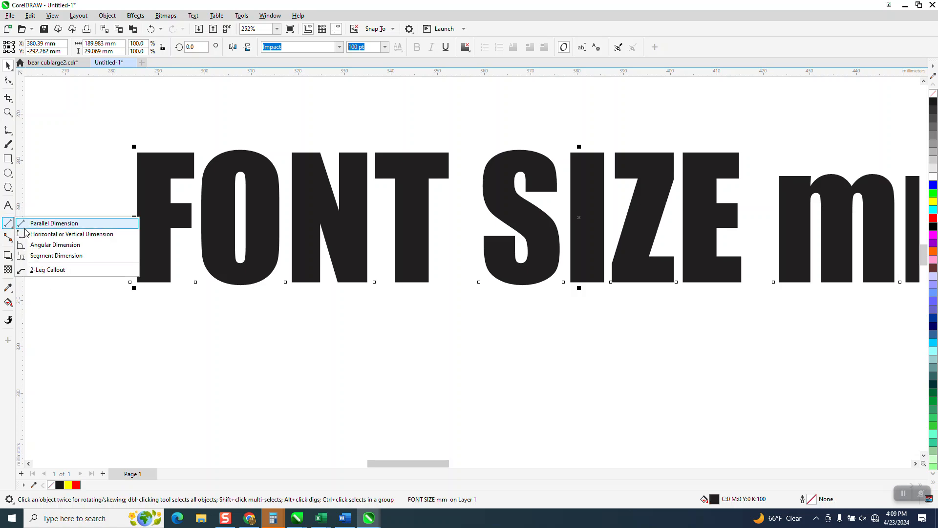
{"action": "left_click", "coordinate": [43, 224]}
{"action": "left_click_drag", "start_coordinate": [149, 282], "coordinate": [150, 152]}
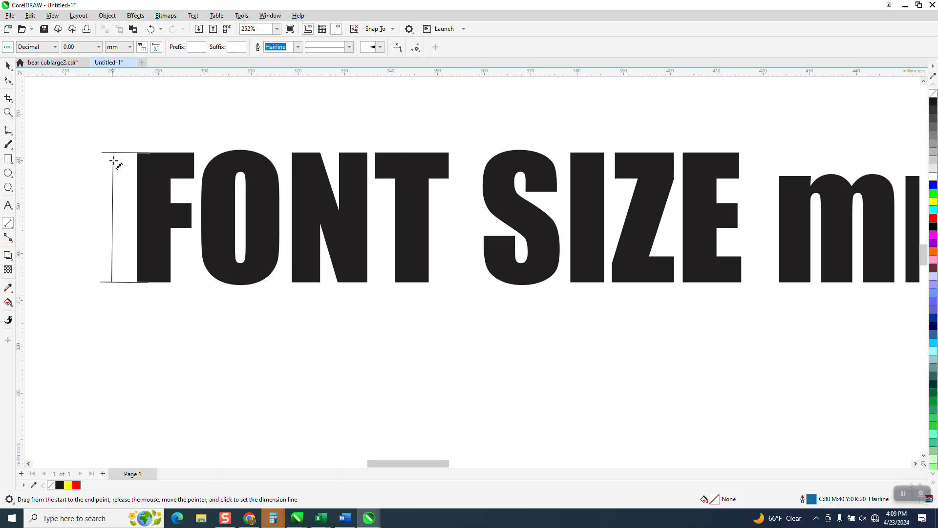
{"action": "left_click", "coordinate": [113, 157]}
{"action": "left_click", "coordinate": [10, 68]}
{"action": "scroll", "coordinate": [410, 344], "scroll_direction": "down", "scroll_amount": 5}
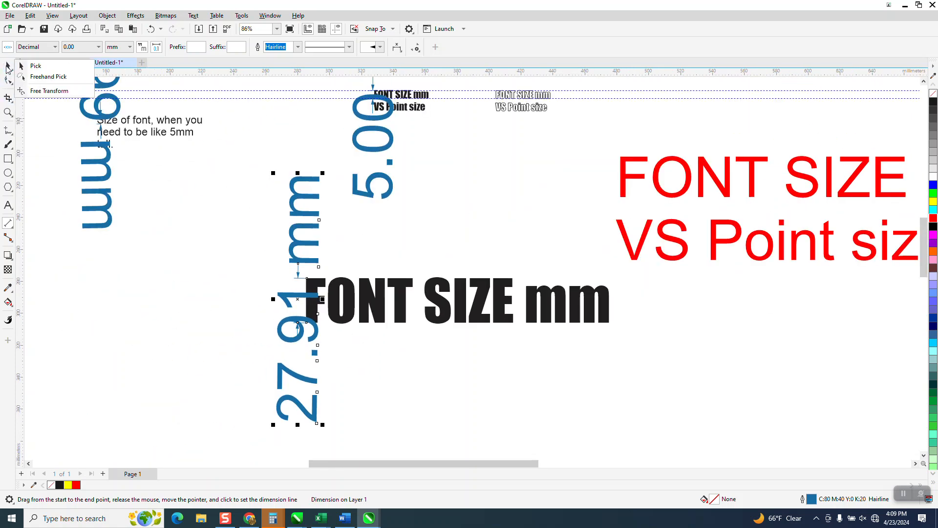
{"action": "left_click", "coordinate": [35, 65]}
Step: Try font sizes of 19, 18.5 and 18 pt on the dimensioned black "FONT SIZE mm" line
{"action": "left_click", "coordinate": [405, 320]}
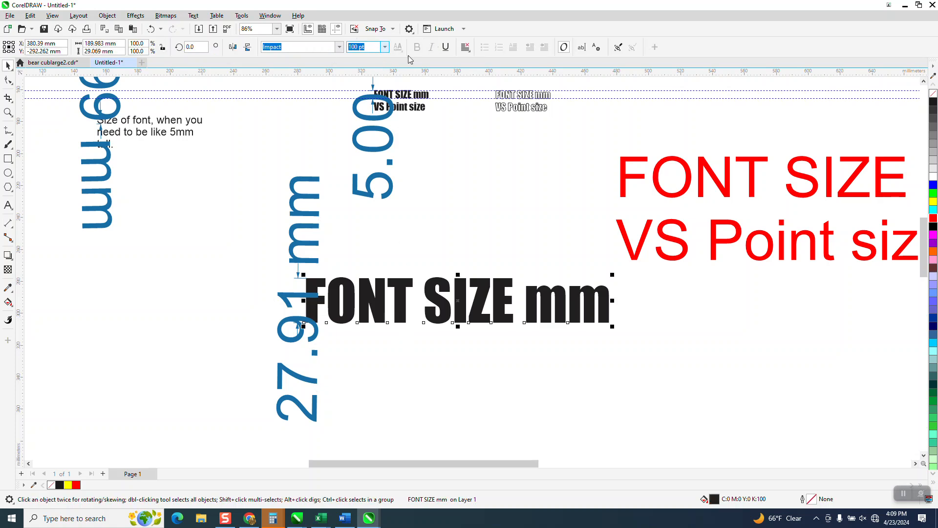
{"action": "type", "text": "19"}
{"action": "key", "text": "Return"}
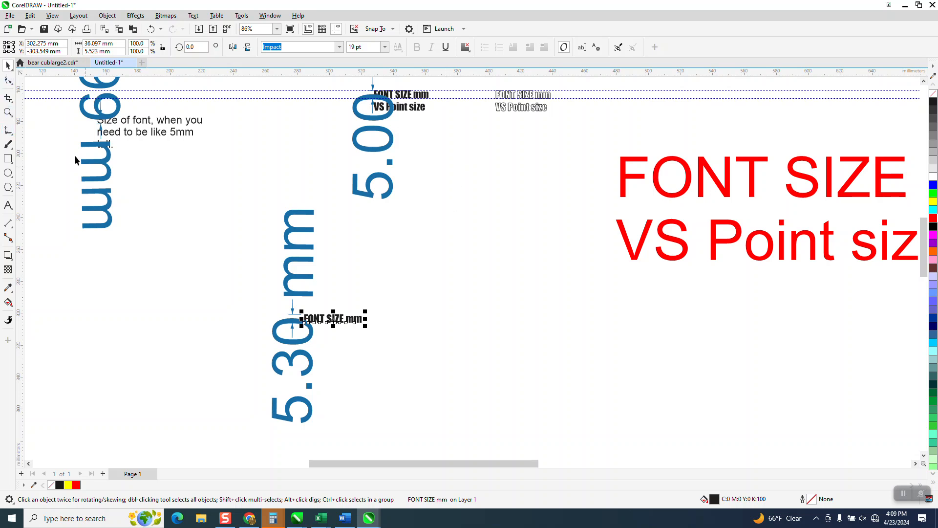
{"action": "left_click", "coordinate": [8, 112]}
{"action": "left_click_drag", "start_coordinate": [271, 311], "coordinate": [558, 383]}
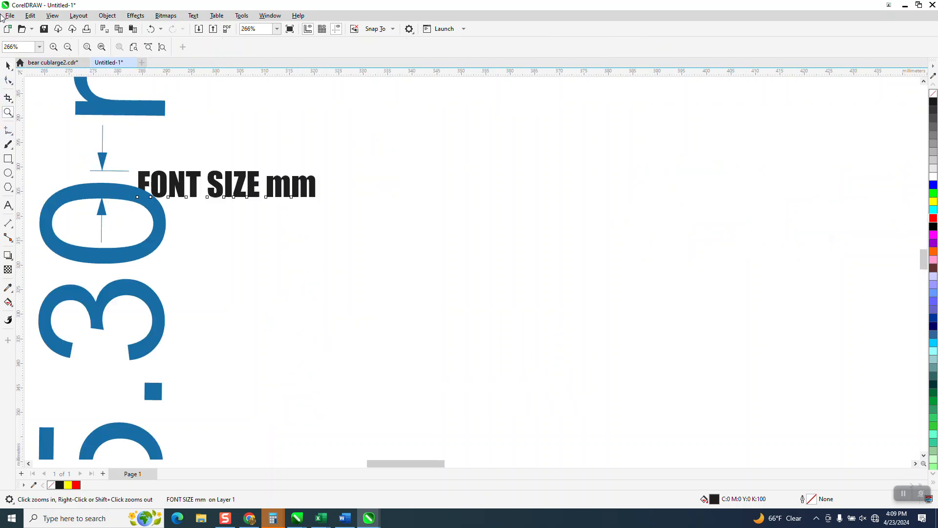
{"action": "left_click", "coordinate": [8, 65]}
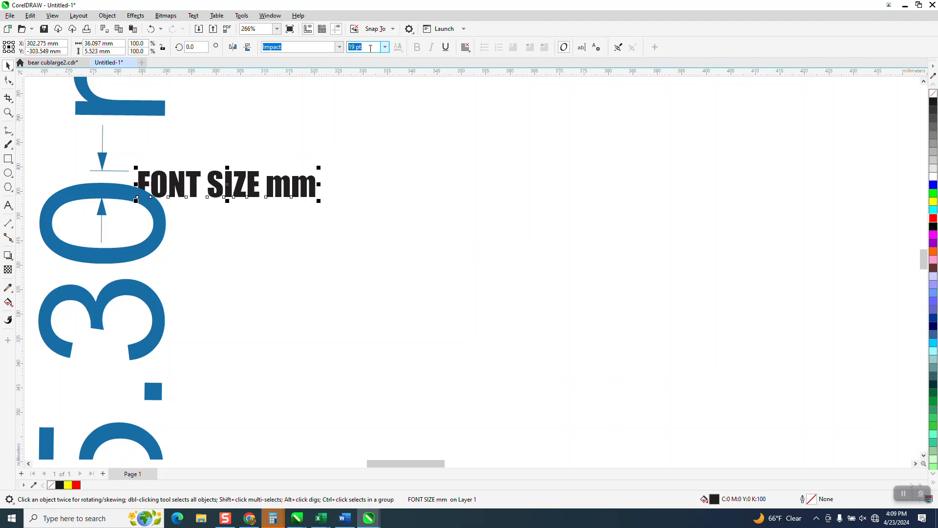
{"action": "left_click", "coordinate": [348, 49]}
{"action": "type", "text": "18.5"}
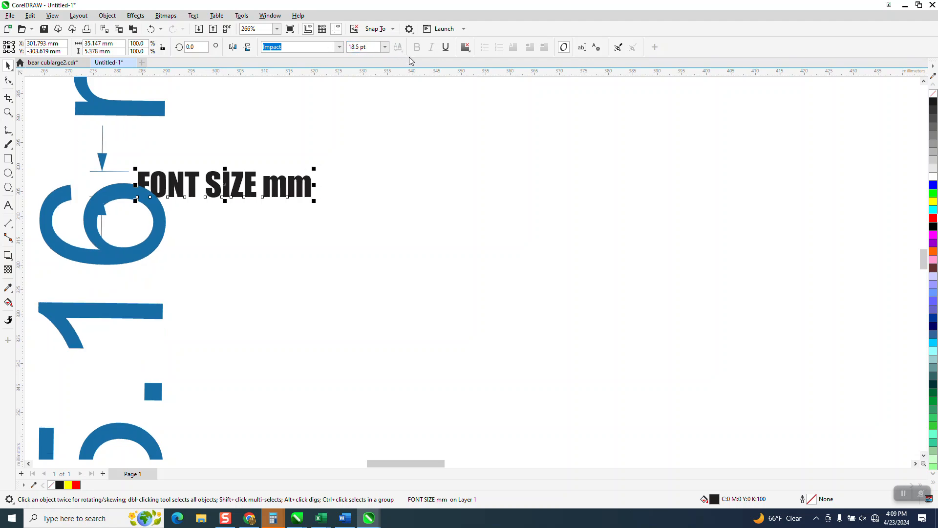
{"action": "mouse_move", "coordinate": [370, 48]}
{"action": "left_mouse_down"}
{"action": "mouse_move", "coordinate": [341, 51]}
{"action": "mouse_move", "coordinate": [383, 48]}
{"action": "left_mouse_up"}
{"action": "type", "text": "18"}
{"action": "key", "text": "Return"}
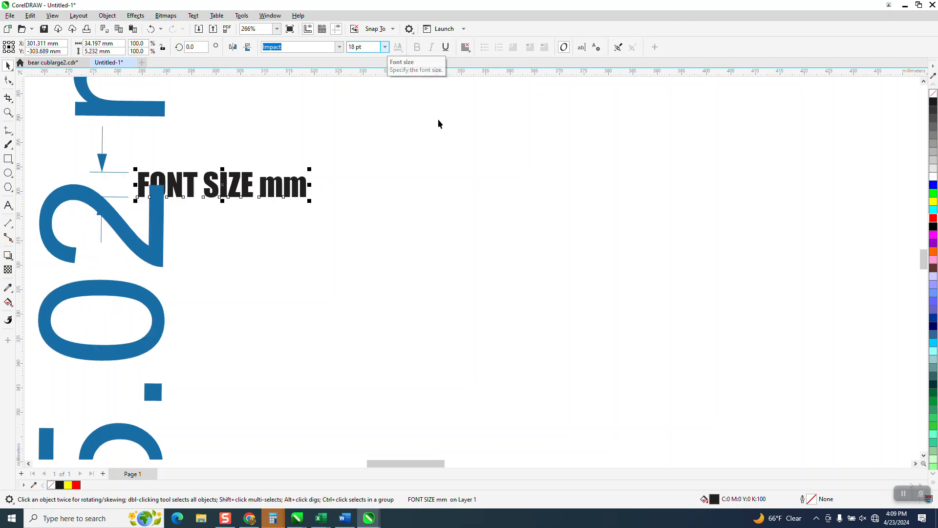
Step: Set the font size of the dimensioned black "FONT SIZE mm" line to 17.9 pt
{"action": "scroll", "coordinate": [342, 161], "scroll_direction": "down", "scroll_amount": 1}
{"action": "left_click", "coordinate": [364, 48]}
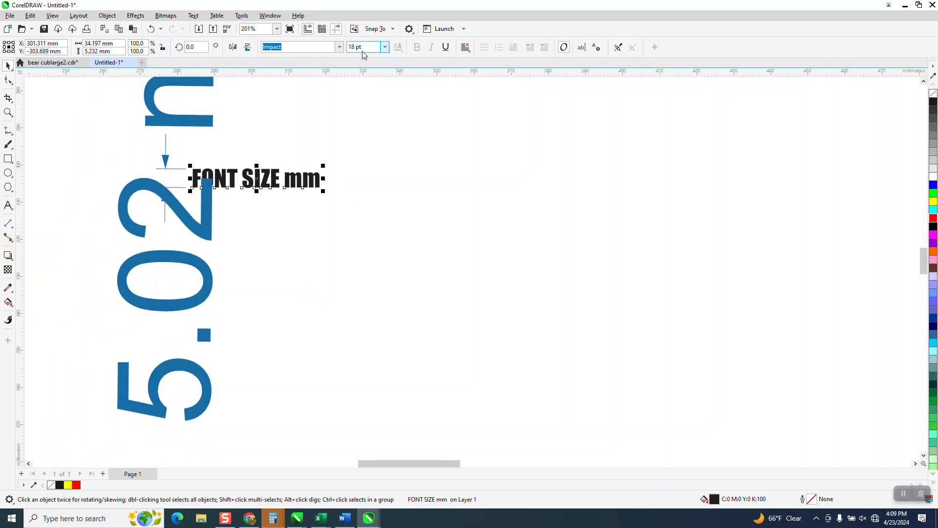
{"action": "type", "text": "17.9"}
{"action": "key", "text": "Return"}
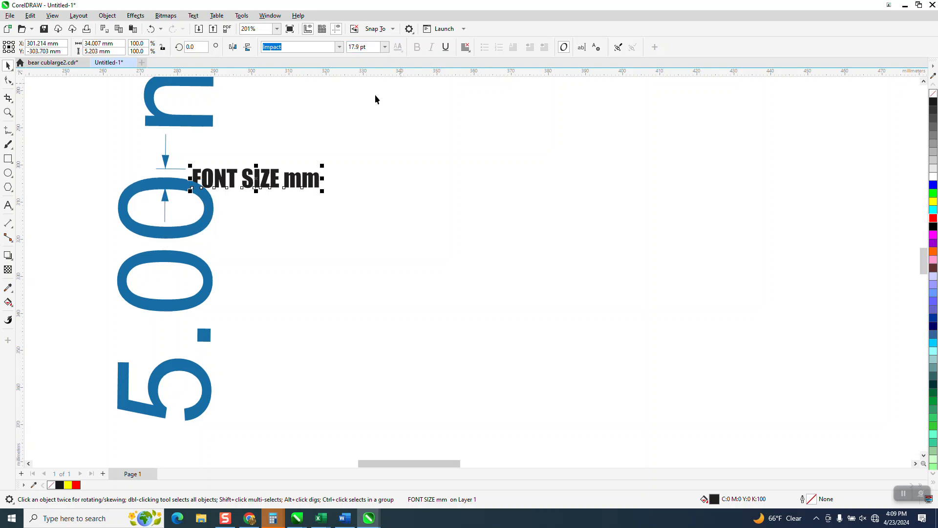
Step: Check the font and point size of the red text and the small two-line black sample
{"action": "scroll", "coordinate": [289, 177], "scroll_direction": "down", "scroll_amount": 2}
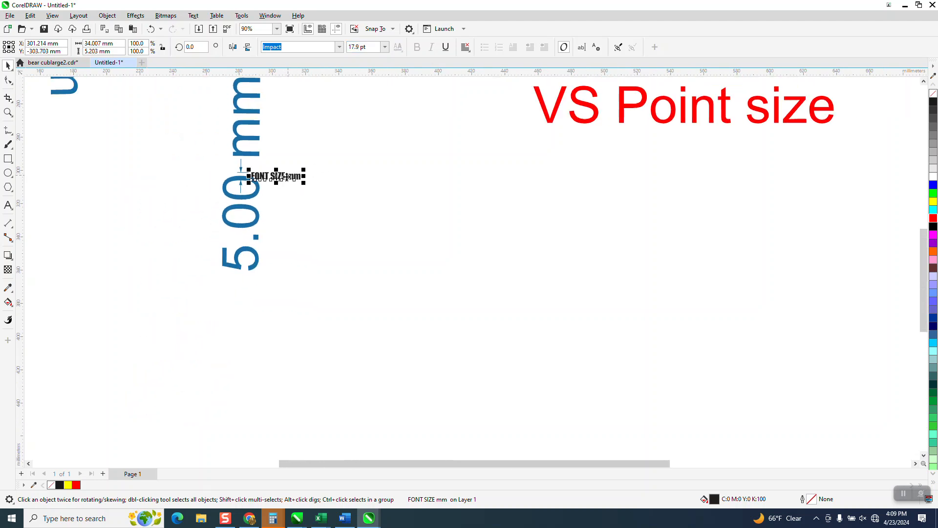
{"action": "scroll", "coordinate": [288, 177], "scroll_direction": "down", "scroll_amount": 2}
{"action": "left_click", "coordinate": [454, 145]}
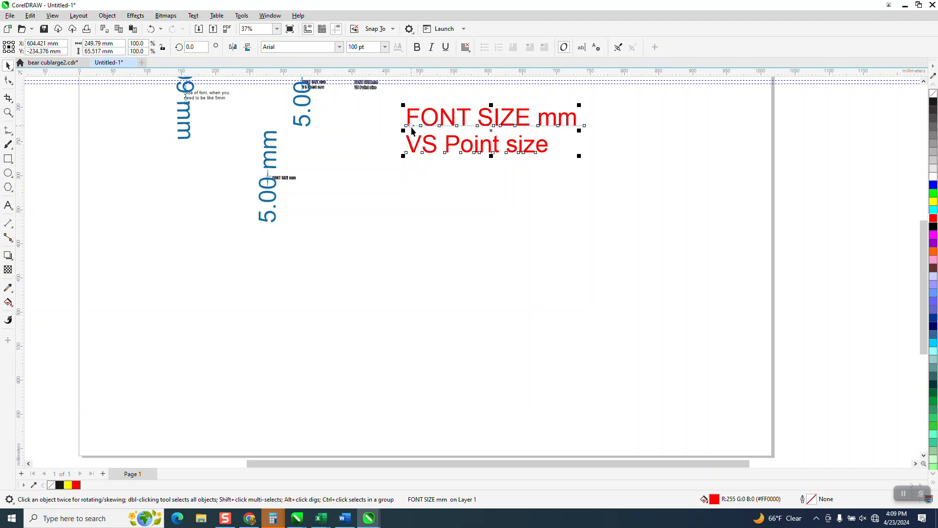
{"action": "left_click", "coordinate": [272, 184]}
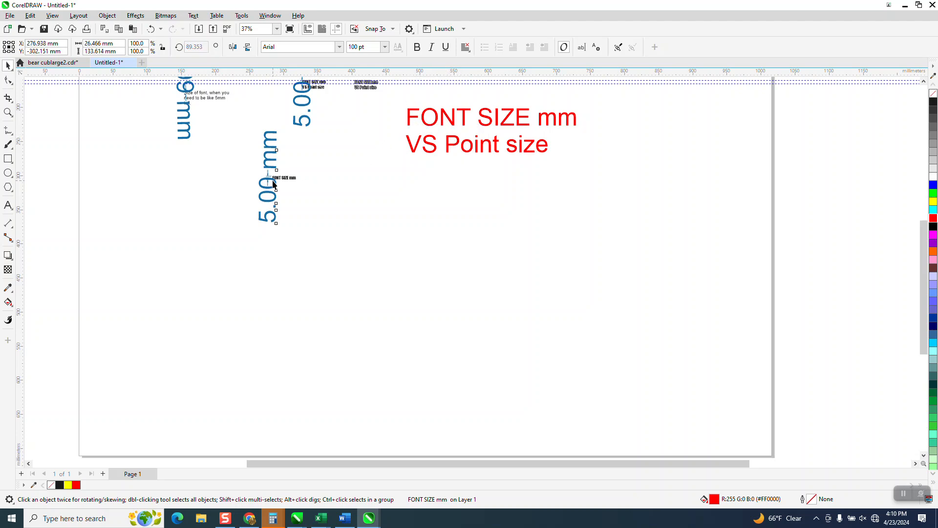
{"action": "left_click", "coordinate": [314, 91]}
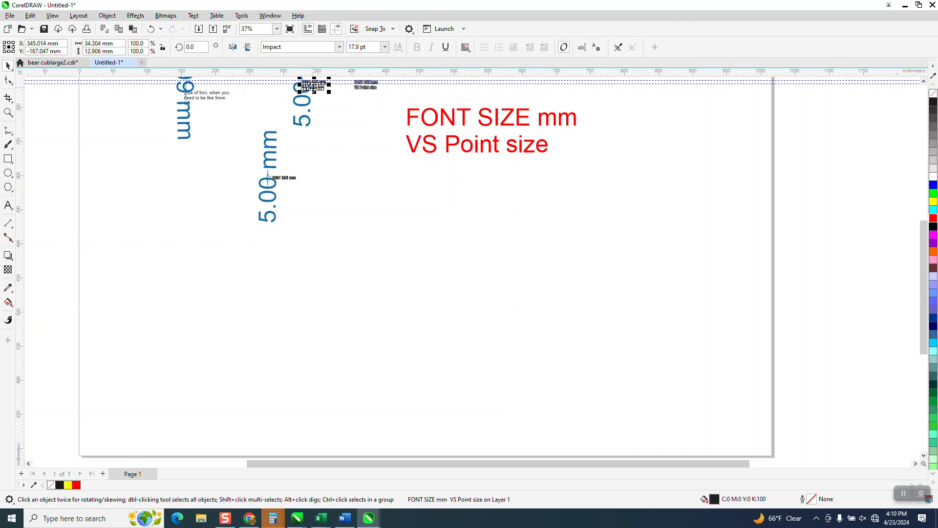
Step: Set the font size of the red two-line Arial text to 17.9 pt
{"action": "left_click", "coordinate": [409, 119]}
{"action": "left_click", "coordinate": [374, 46]}
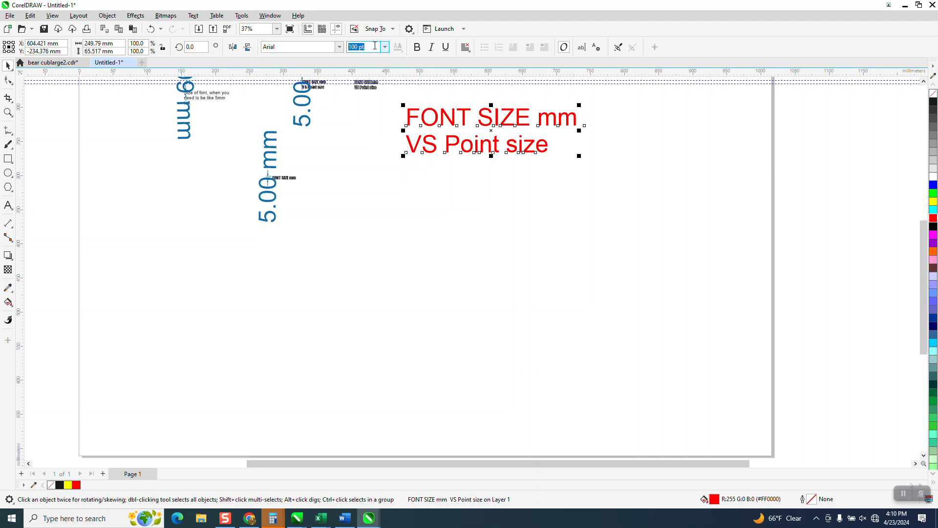
{"action": "type", "text": "17.9"}
{"action": "key", "text": "Return"}
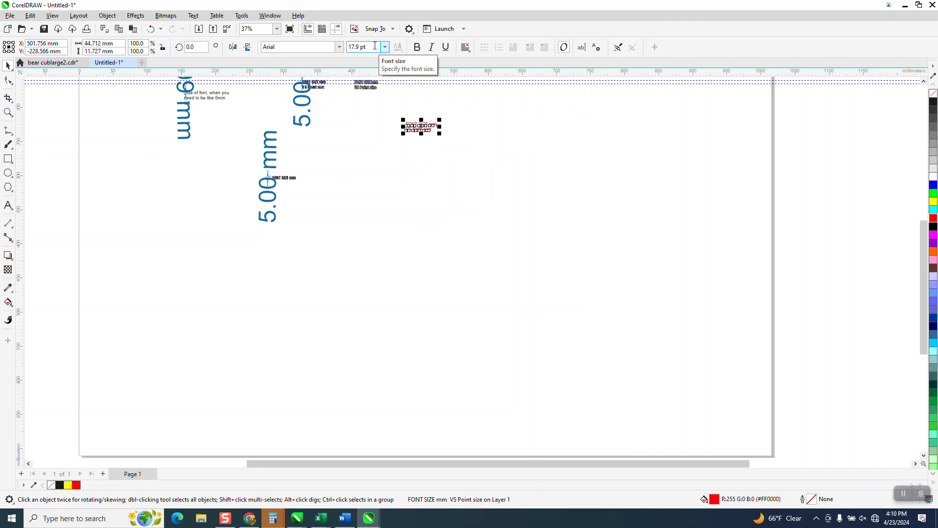
Step: Measure the height of the F in the red Arial text with a parallel dimension, and delete the dimension after reading it
{"action": "left_click", "coordinate": [8, 111]}
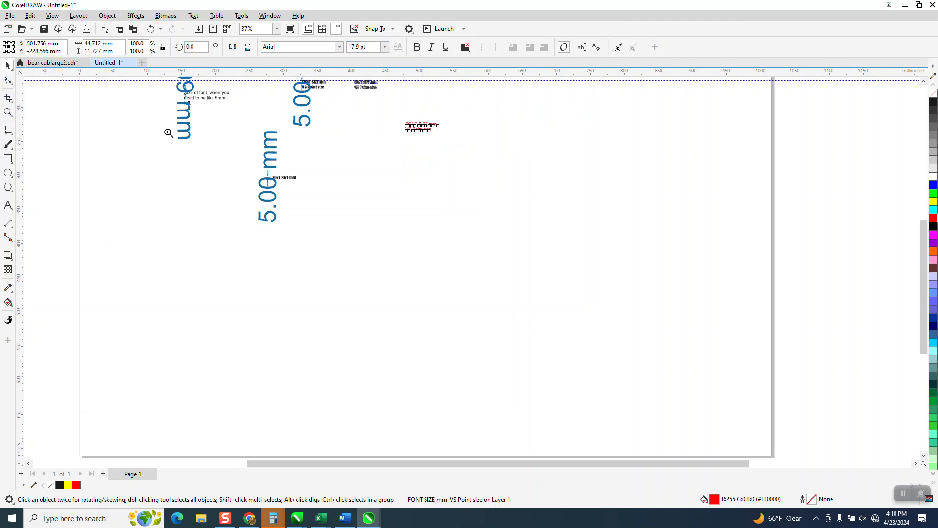
{"action": "left_click_drag", "start_coordinate": [384, 120], "coordinate": [468, 153]}
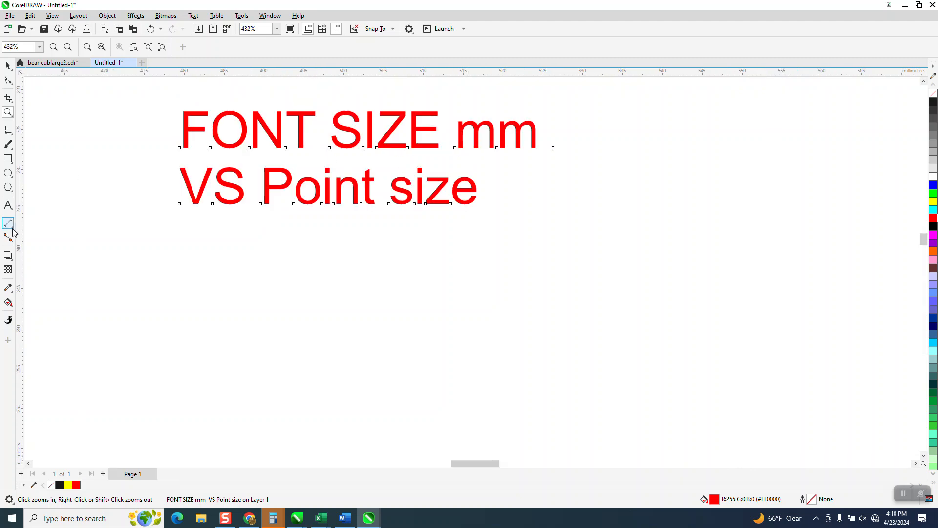
{"action": "left_click", "coordinate": [13, 229]}
{"action": "left_click", "coordinate": [44, 225]}
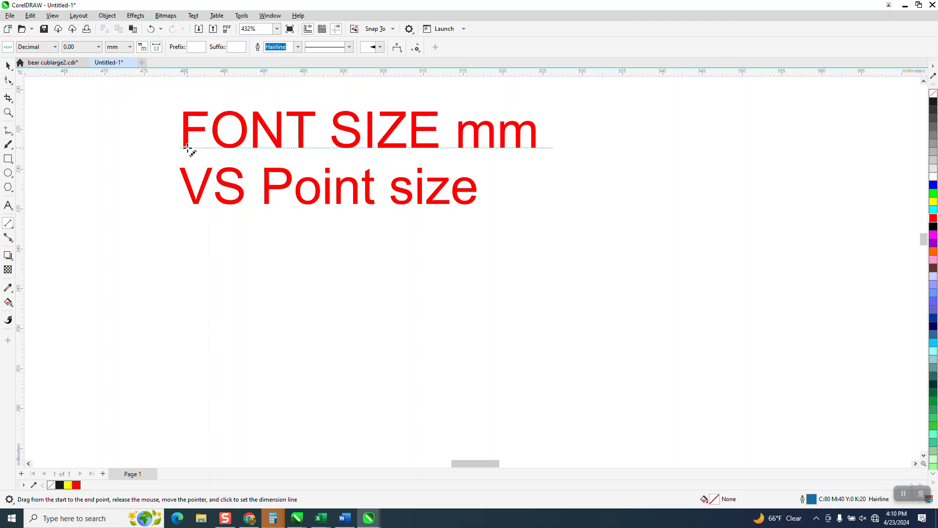
{"action": "left_click_drag", "start_coordinate": [188, 147], "coordinate": [186, 113]}
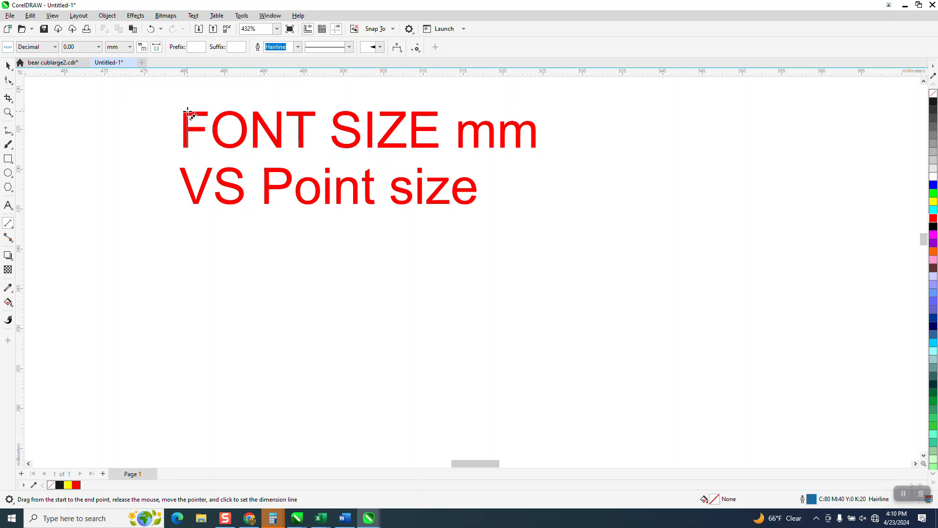
{"action": "left_click", "coordinate": [185, 113]}
{"action": "key", "text": "space"}
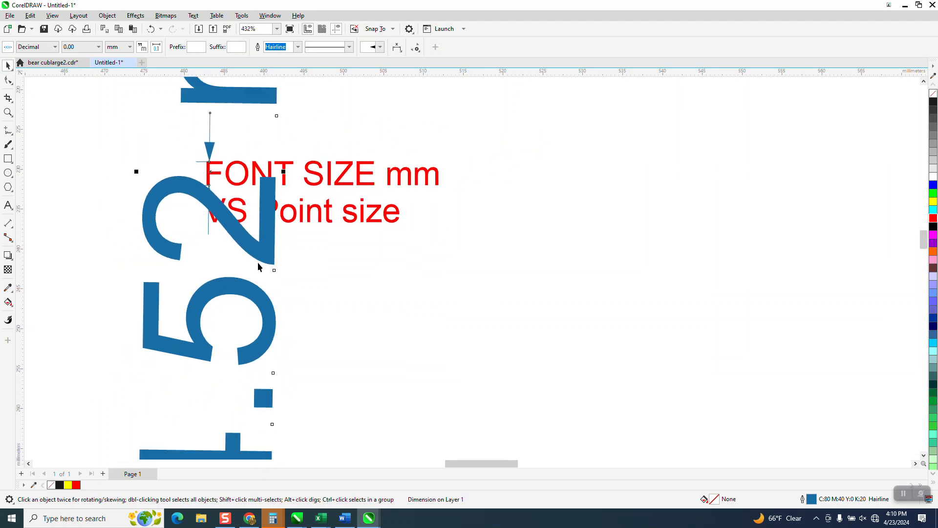
{"action": "scroll", "coordinate": [258, 266], "scroll_direction": "down", "scroll_amount": 2}
{"action": "scroll", "coordinate": [257, 262], "scroll_direction": "down", "scroll_amount": 3}
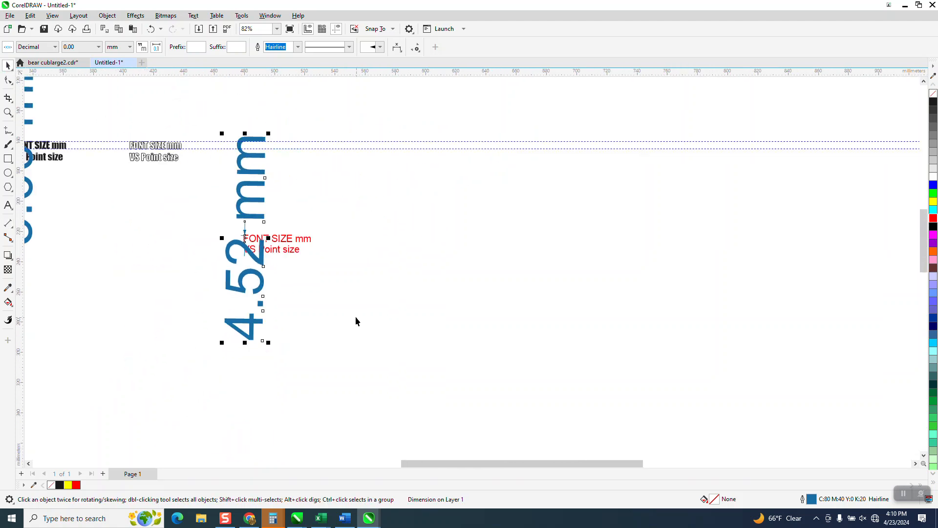
{"action": "key", "text": "Delete"}
Step: Set the font size of the red two-line Arial text to 20 pt
{"action": "left_click", "coordinate": [287, 243]}
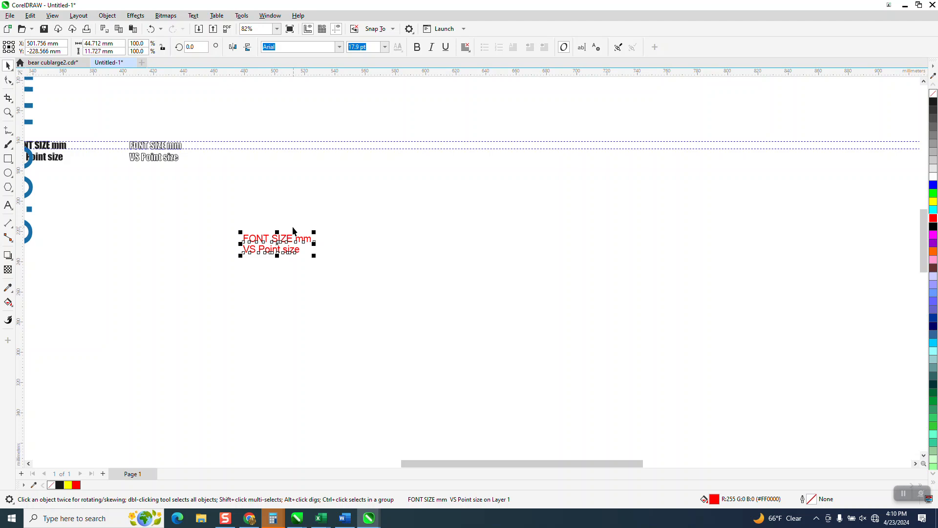
{"action": "scroll", "coordinate": [268, 210], "scroll_direction": "down", "scroll_amount": 1}
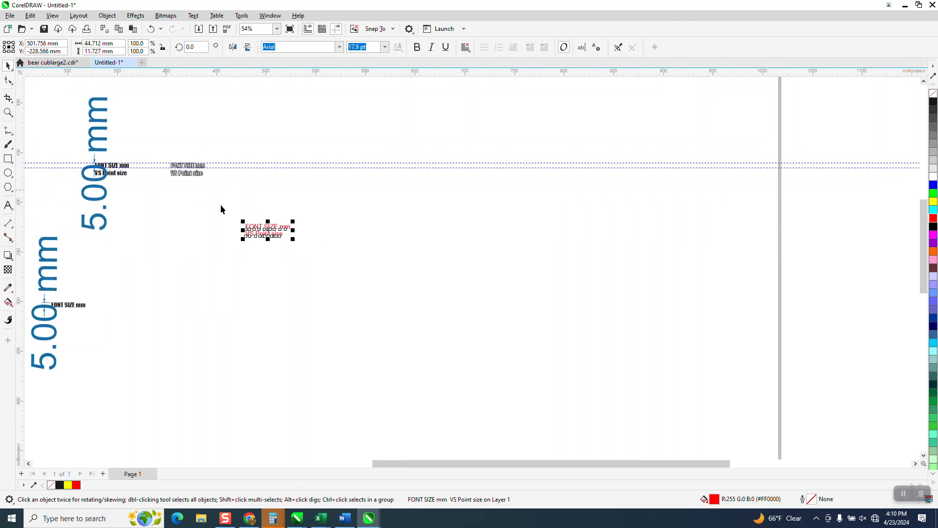
{"action": "key", "text": "Delete"}
{"action": "type", "text": "20"}
{"action": "key", "text": "Return"}
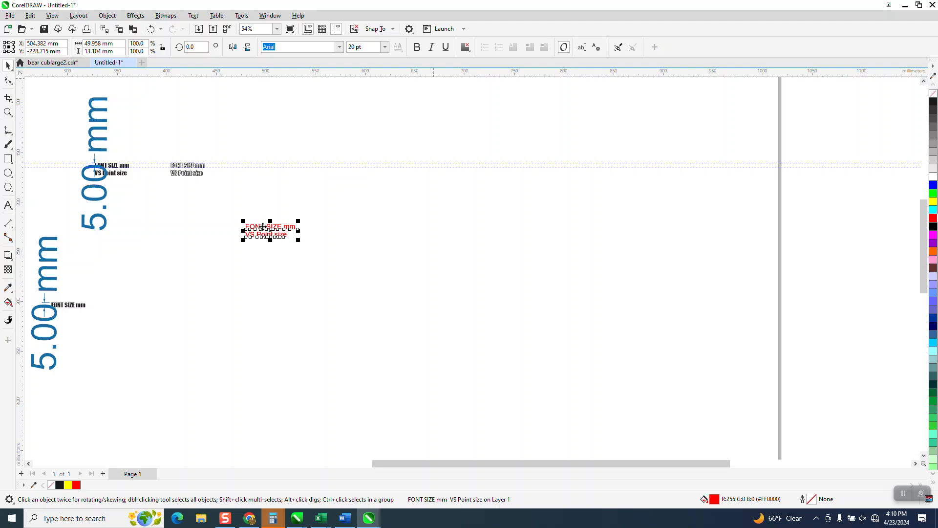
Step: Place a copy of the red text to the right of the original and change the copy's font to Impact
{"action": "left_click_drag", "start_coordinate": [262, 226], "coordinate": [325, 226]}
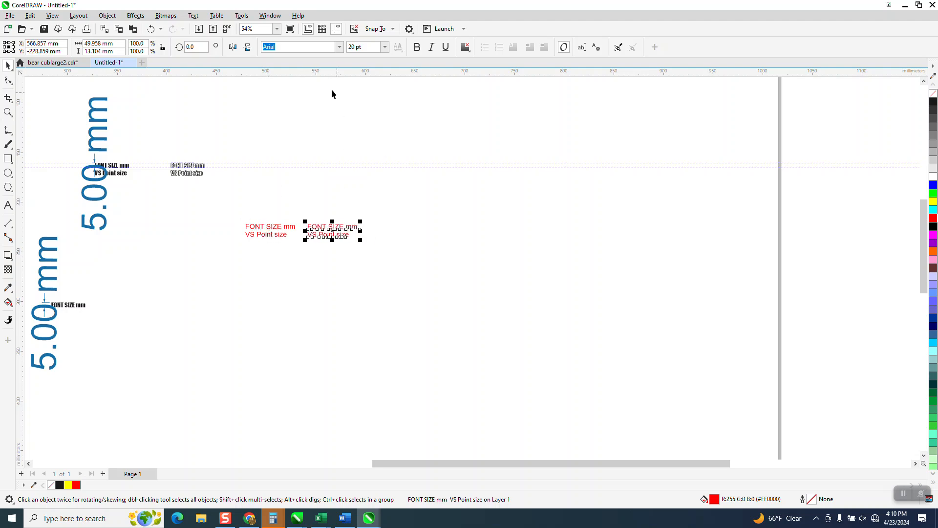
{"action": "left_click", "coordinate": [339, 46]}
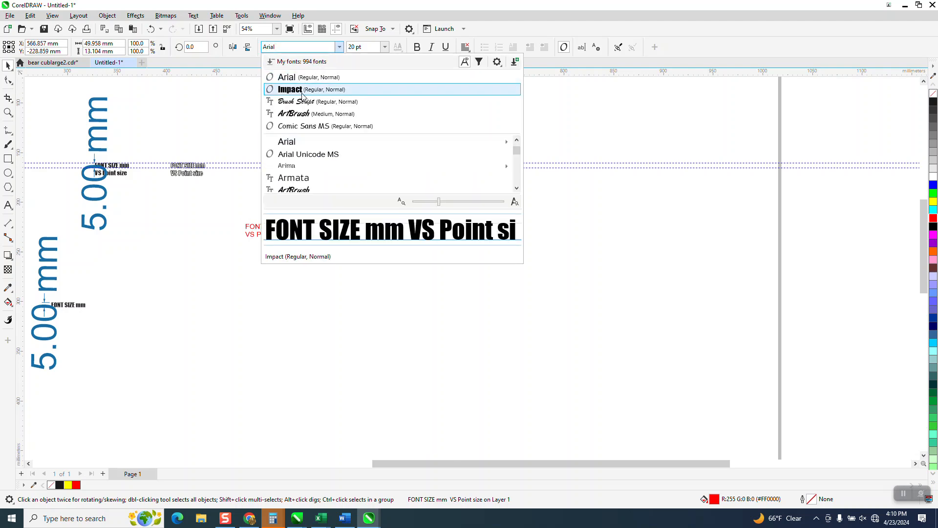
{"action": "left_click", "coordinate": [302, 90]}
Step: Dimension the height of the F in the red Impact text with a parallel dimension placed on its left side
{"action": "left_click", "coordinate": [10, 113]}
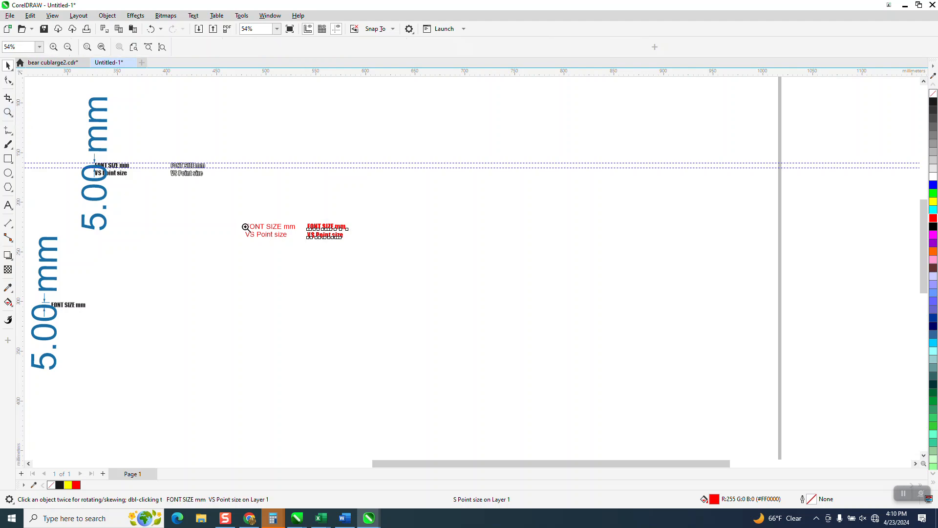
{"action": "left_click_drag", "start_coordinate": [287, 216], "coordinate": [395, 258]}
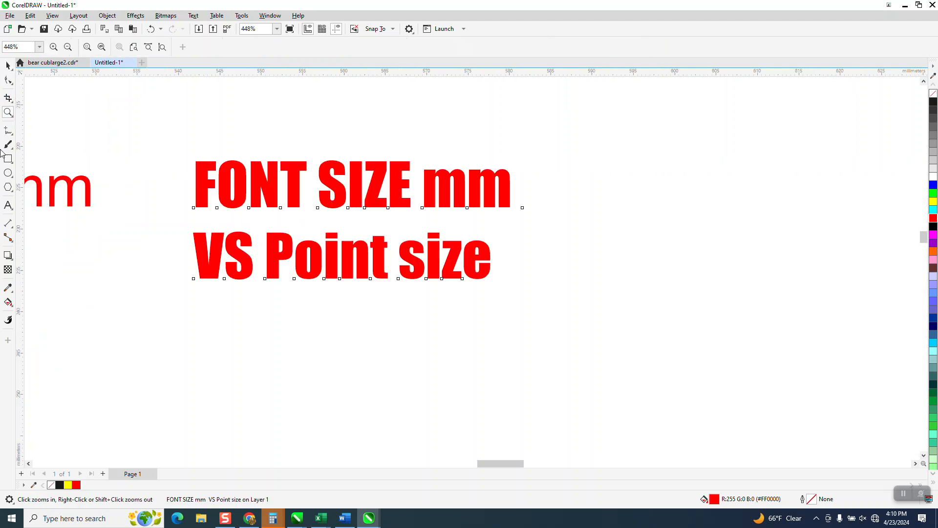
{"action": "left_click", "coordinate": [9, 224]}
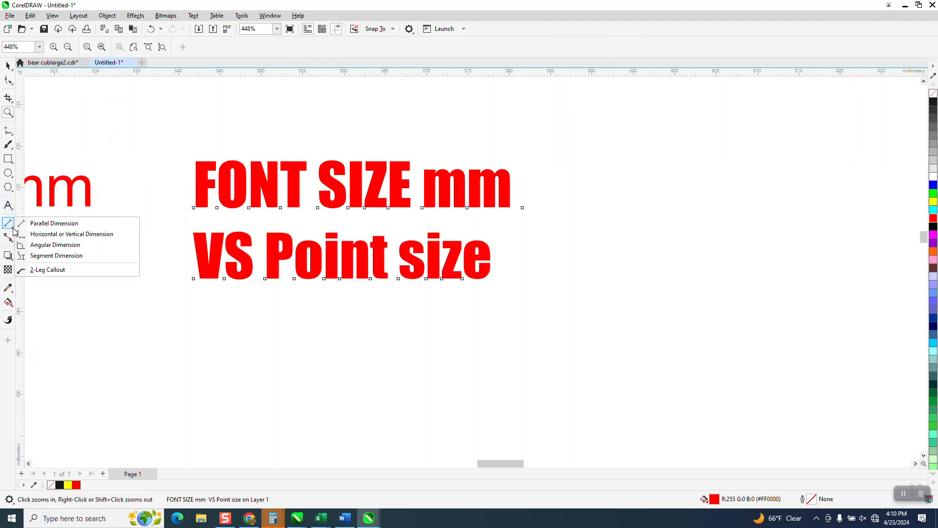
{"action": "left_click", "coordinate": [39, 223]}
{"action": "left_click_drag", "start_coordinate": [199, 207], "coordinate": [200, 161]}
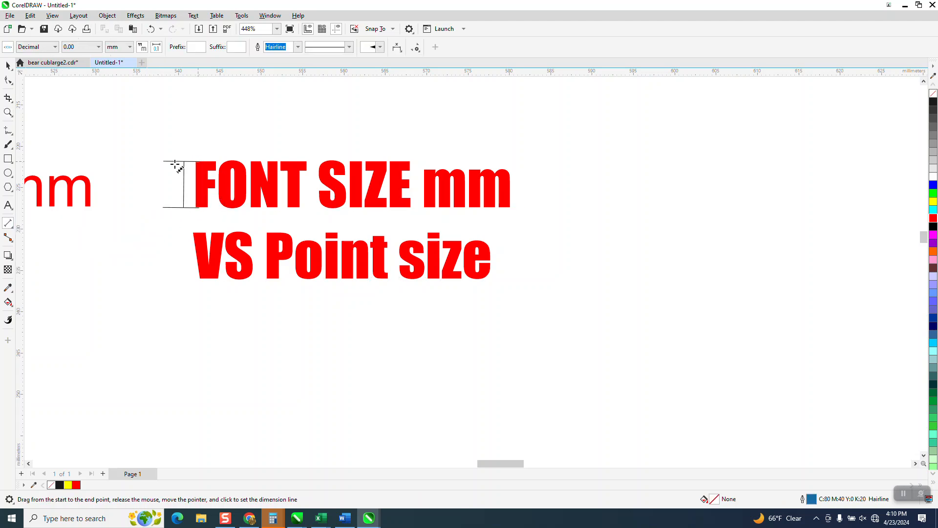
{"action": "left_click", "coordinate": [177, 164]}
{"action": "scroll", "coordinate": [306, 224], "scroll_direction": "down", "scroll_amount": 5}
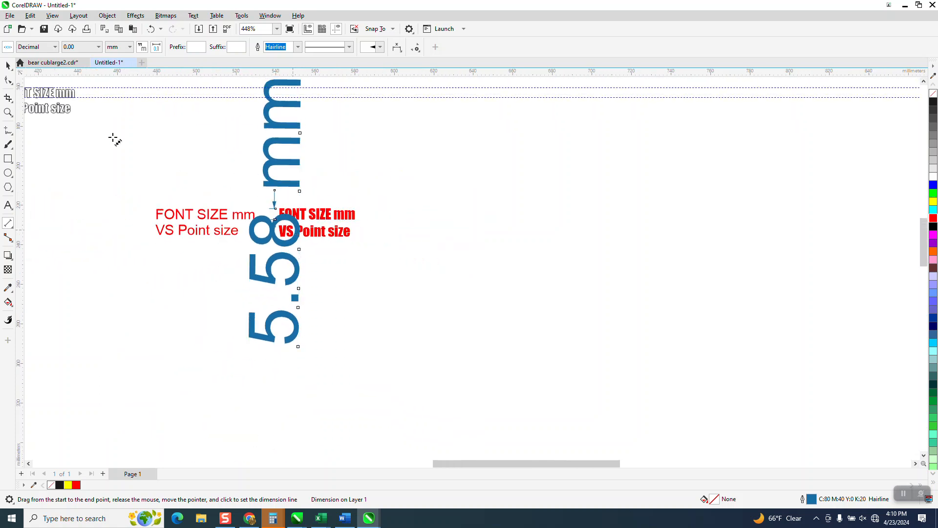
Step: Set the font size of the red two-line Impact text to 17.9 pt
{"action": "left_click", "coordinate": [7, 65]}
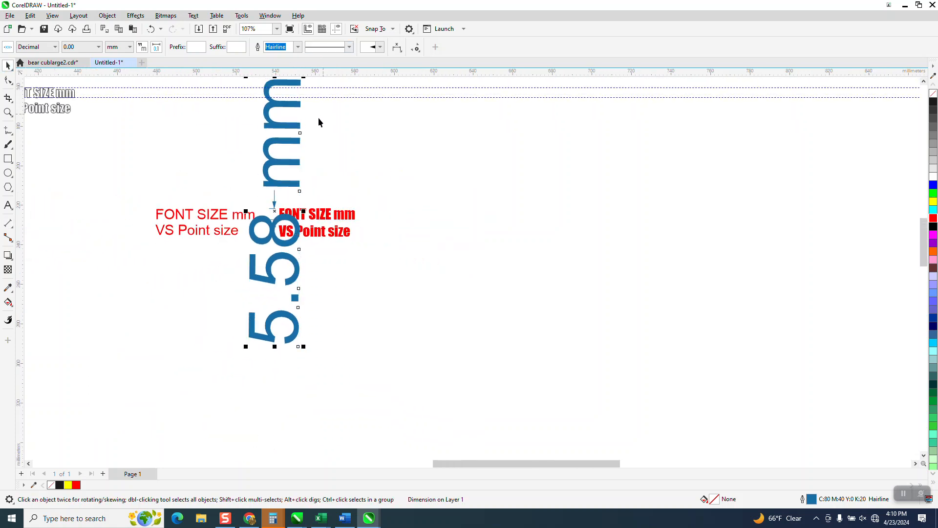
{"action": "left_click", "coordinate": [318, 217]}
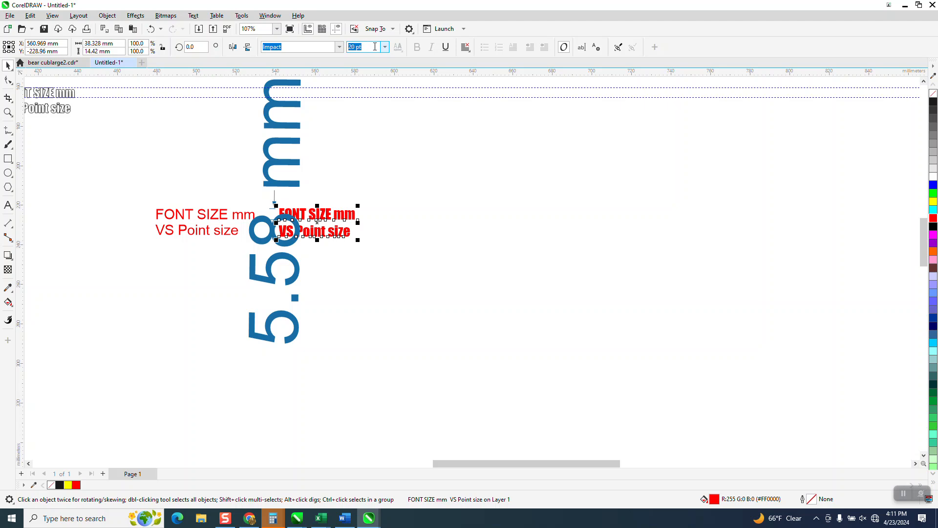
{"action": "type", "text": "17.9"}
{"action": "key", "text": "Return"}
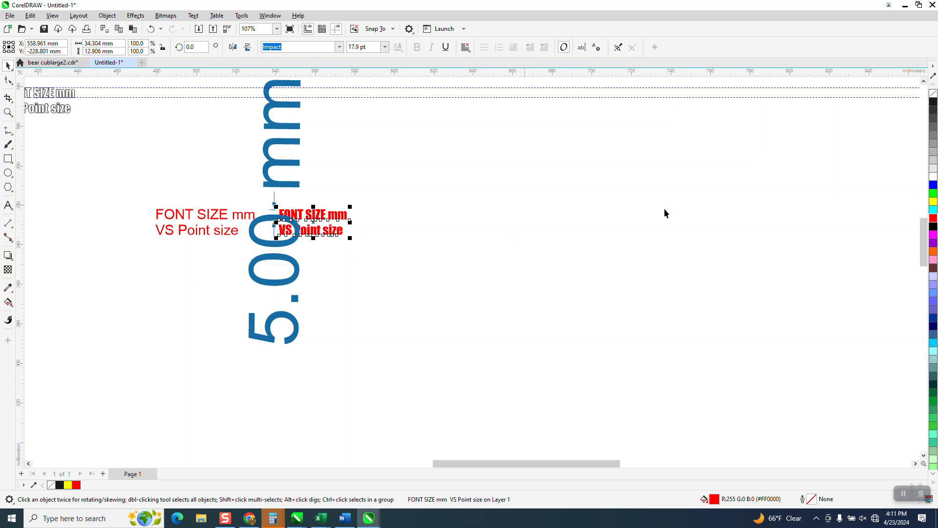
Step: Set the font size of the red two-line Arial text to 17.9 pt
{"action": "left_click", "coordinate": [189, 218]}
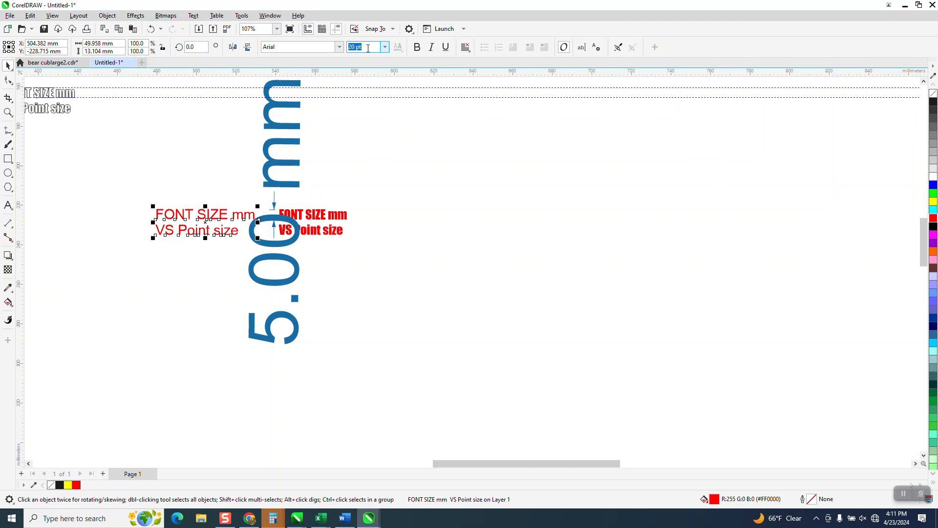
{"action": "type", "text": "17.9"}
{"action": "key", "text": "Return"}
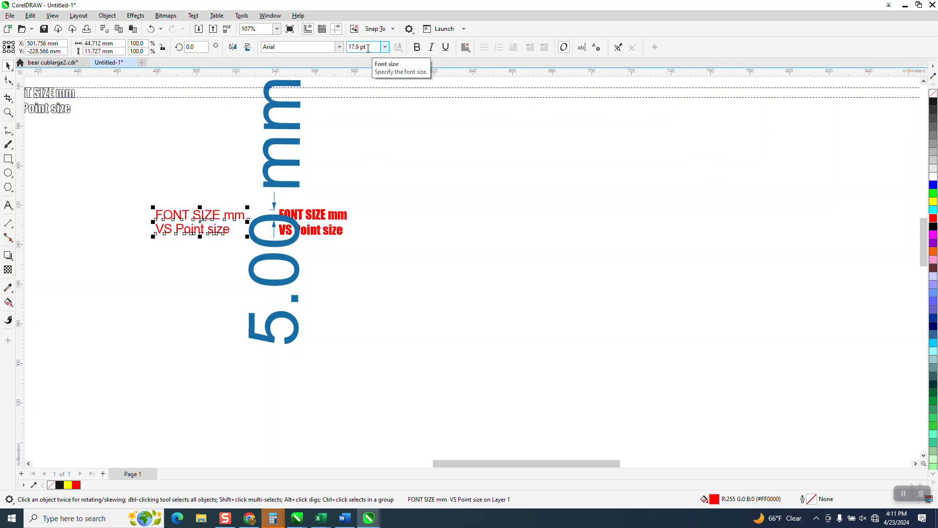
Step: Dimension the height of the F in the red Arial text with a parallel dimension placed on its left side
{"action": "left_click", "coordinate": [8, 112]}
{"action": "left_click_drag", "start_coordinate": [141, 174], "coordinate": [435, 303]}
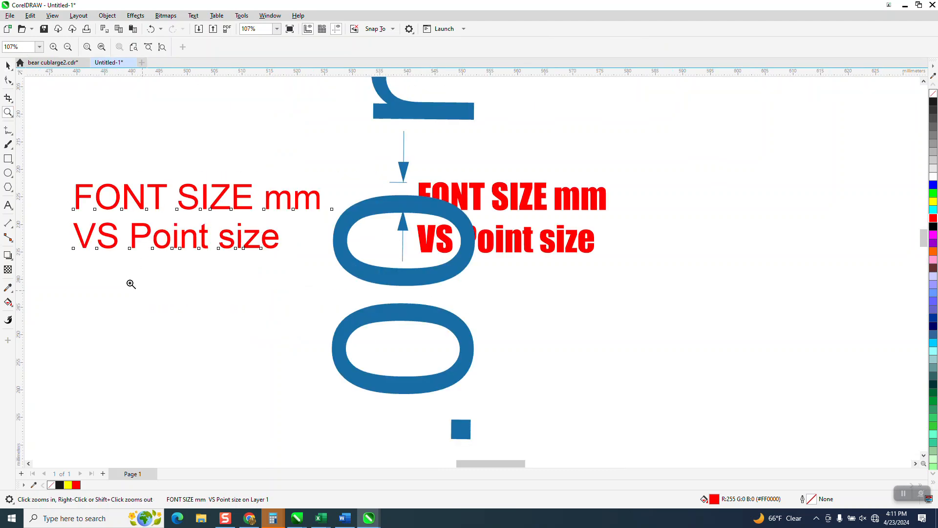
{"action": "left_click", "coordinate": [13, 229]}
{"action": "left_click", "coordinate": [33, 221]}
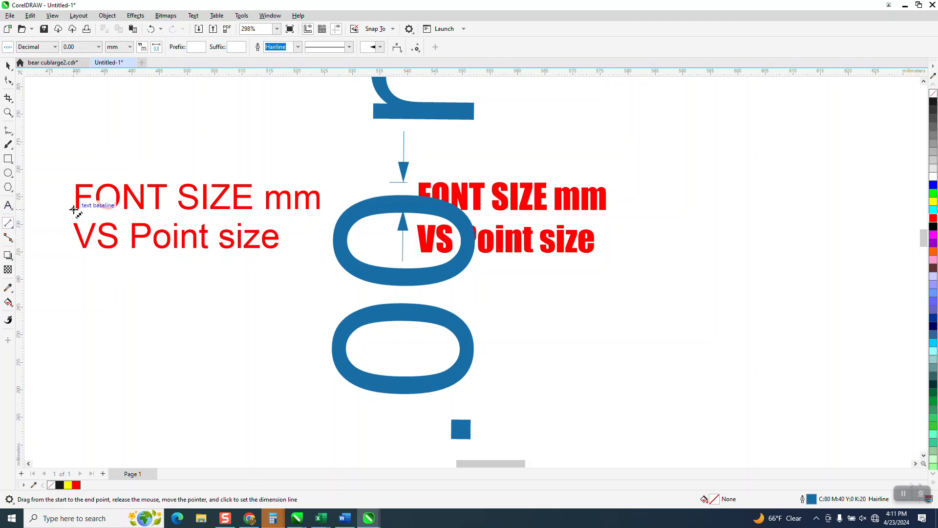
{"action": "left_click_drag", "start_coordinate": [77, 209], "coordinate": [75, 184]}
{"action": "left_click", "coordinate": [70, 188]}
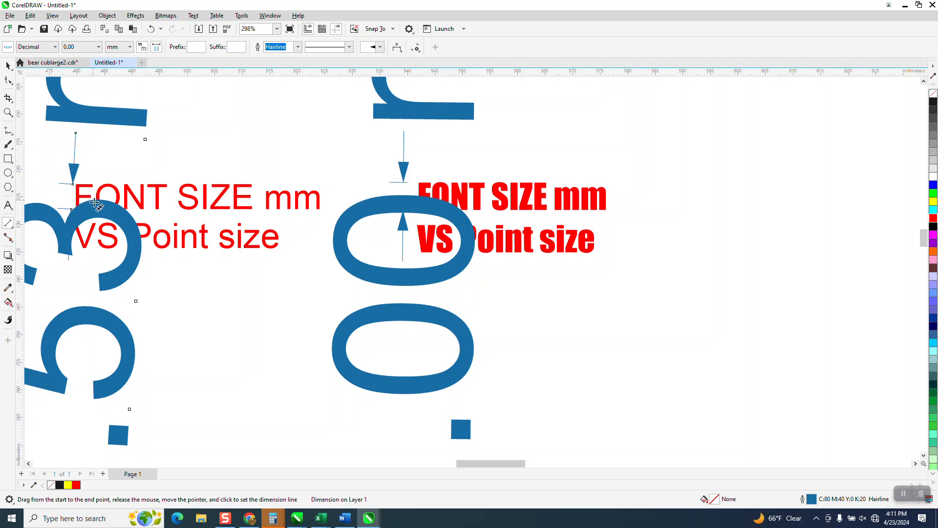
{"action": "scroll", "coordinate": [193, 199], "scroll_direction": "down", "scroll_amount": 5}
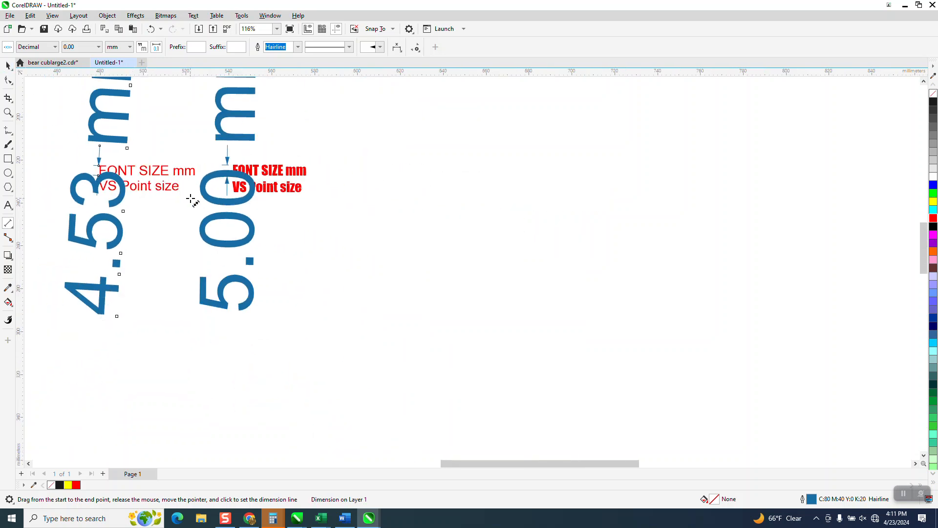
{"action": "left_click", "coordinate": [8, 113]}
{"action": "left_click_drag", "start_coordinate": [70, 155], "coordinate": [371, 326]}
{"action": "scroll", "coordinate": [289, 279], "scroll_direction": "down", "scroll_amount": 4}
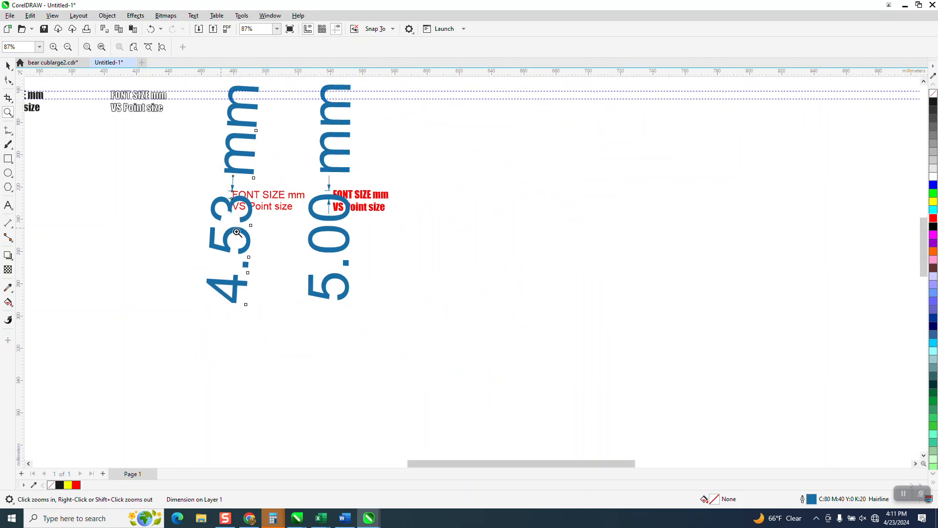
{"action": "scroll", "coordinate": [264, 250], "scroll_direction": "down", "scroll_amount": 3}
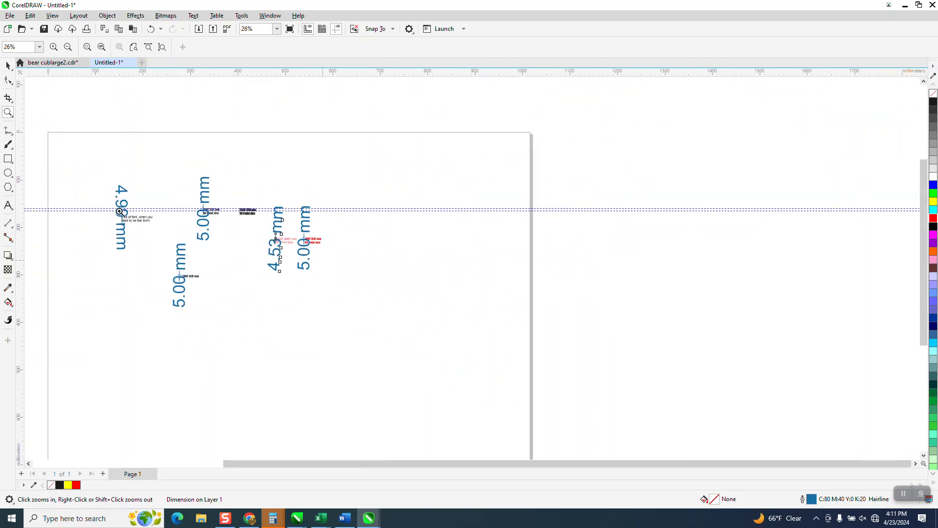
{"action": "left_click_drag", "start_coordinate": [188, 254], "coordinate": [369, 306]}
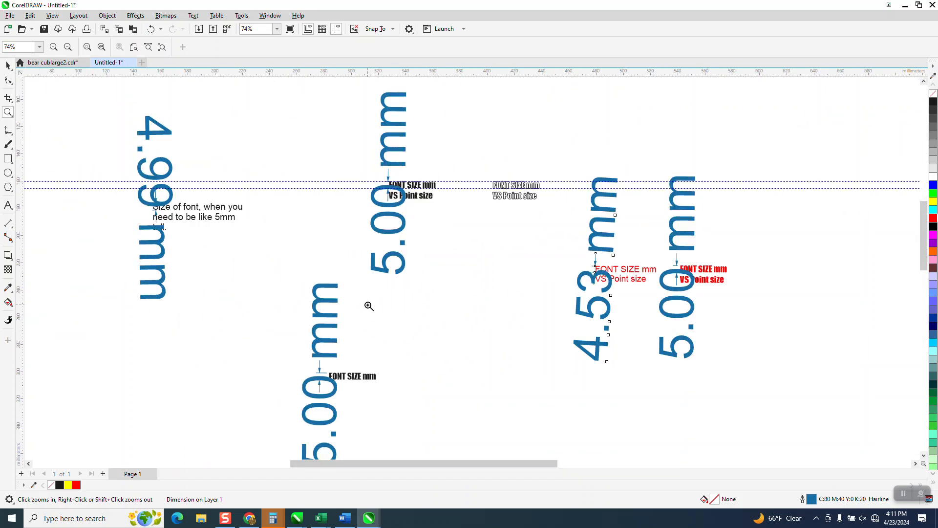